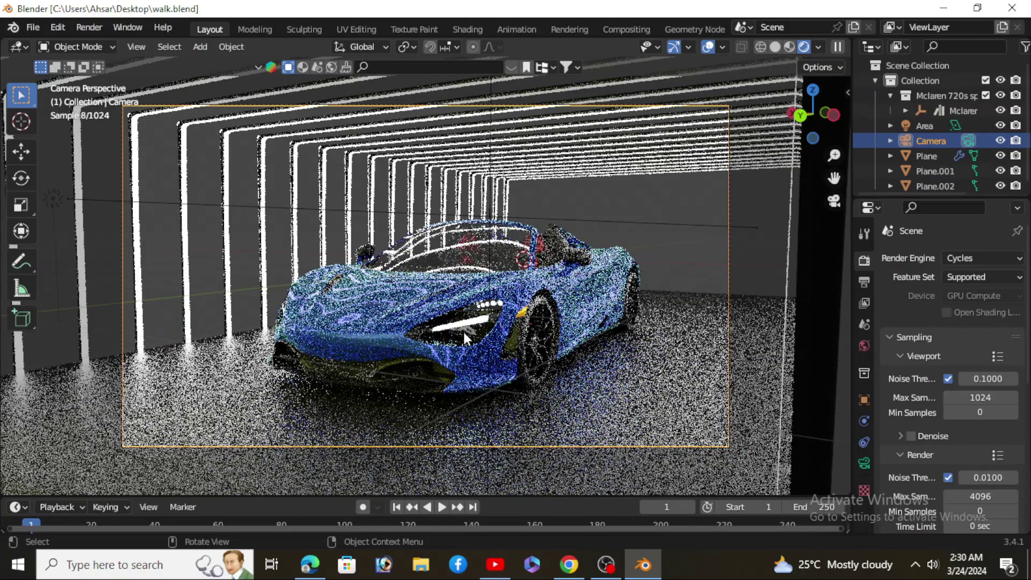
- Orbit the solid-shaded view to see the tunnel, McLaren and camera from outside
{"action": "scroll", "coordinate": [430, 300], "scroll_direction": "down", "scroll_amount": 3}
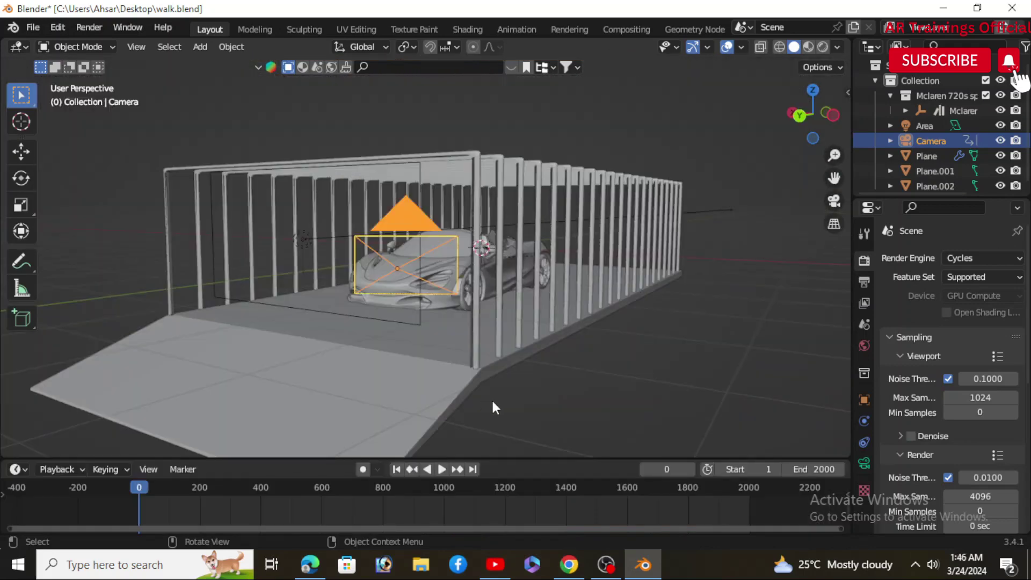
{"action": "mouse_move", "coordinate": [492, 399]}
{"action": "middle_mouse_down"}
{"action": "mouse_move", "coordinate": [568, 423]}
{"action": "mouse_move", "coordinate": [496, 391]}
{"action": "middle_mouse_up"}
- Look through the selected camera at the McLaren's front inside the tunnel
{"action": "scroll", "coordinate": [401, 287], "scroll_direction": "up", "scroll_amount": 6}
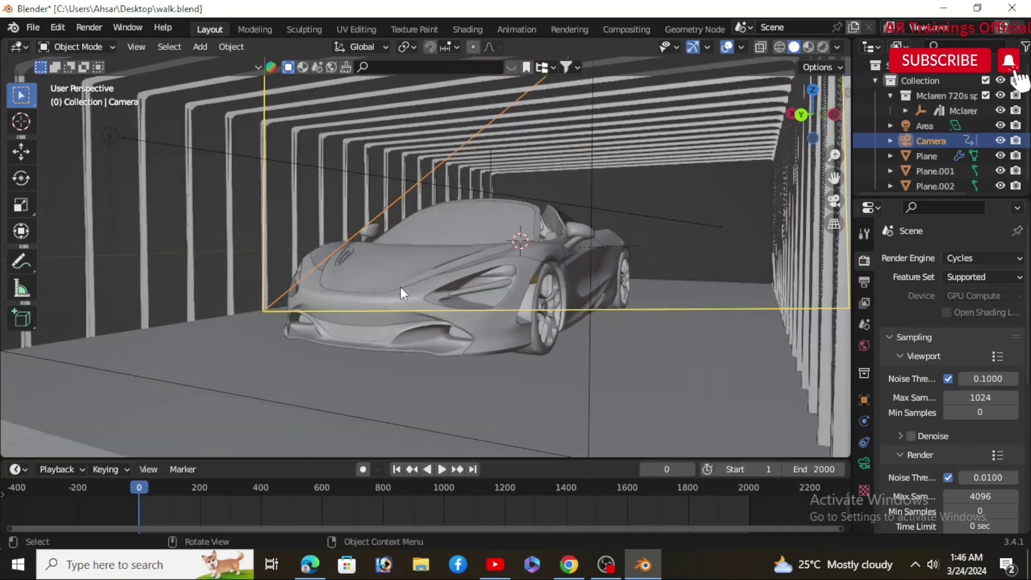
{"action": "scroll", "coordinate": [426, 308], "scroll_direction": "down", "scroll_amount": 5}
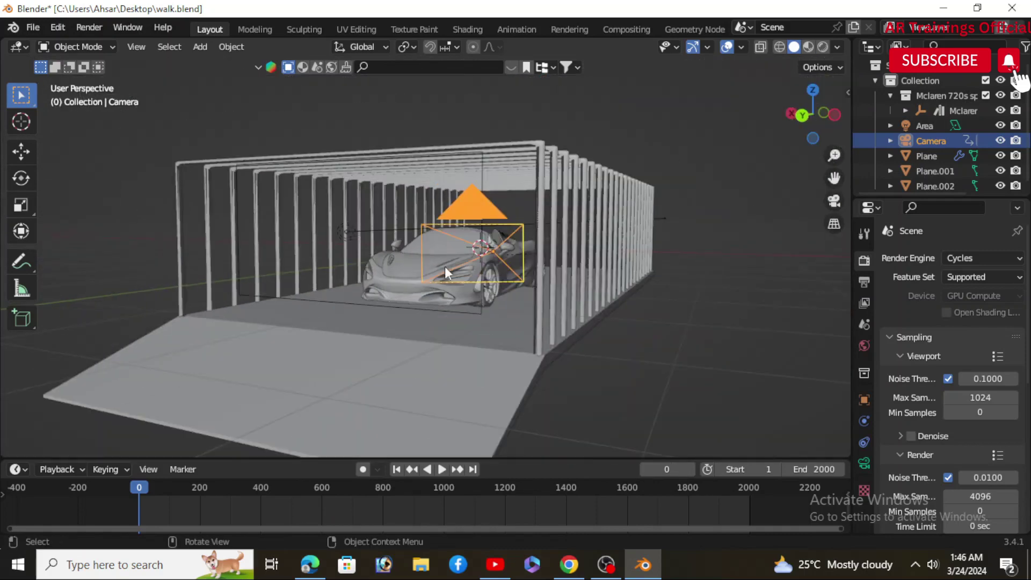
{"action": "scroll", "coordinate": [462, 233], "scroll_direction": "up", "scroll_amount": 2}
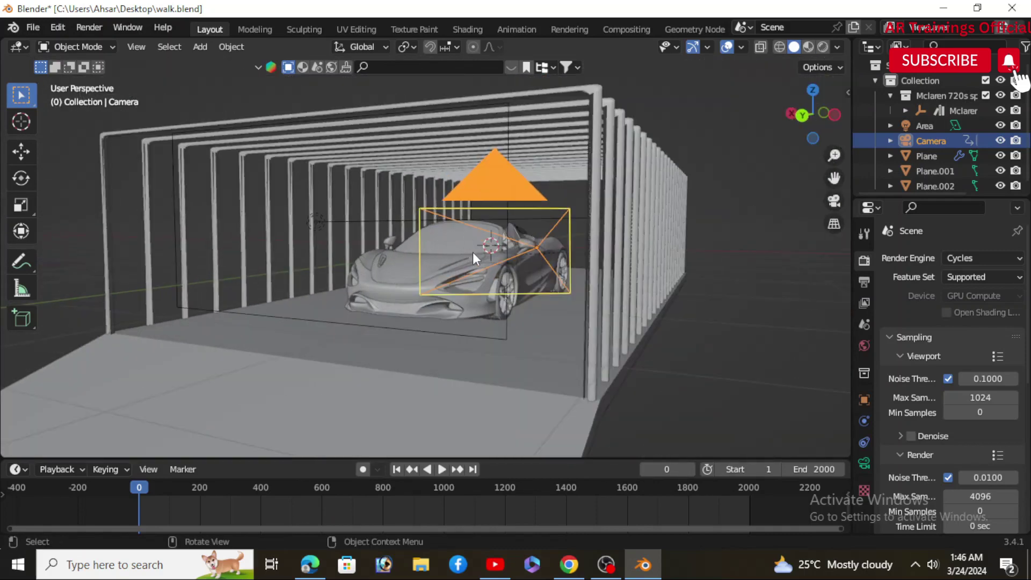
{"action": "left_click", "coordinate": [137, 48]}
{"action": "mouse_move", "coordinate": [162, 213]}
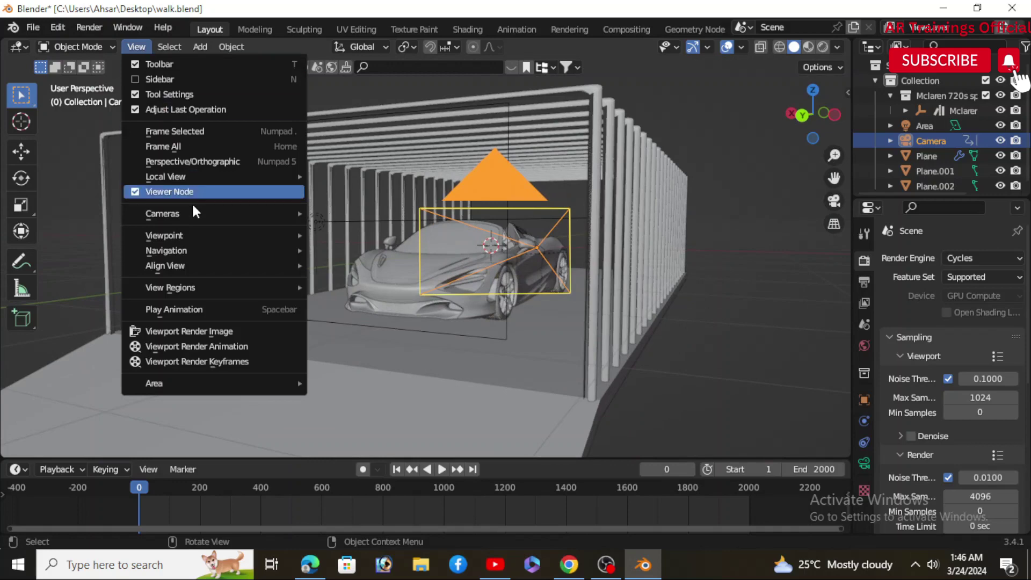
{"action": "left_click", "coordinate": [393, 211]}
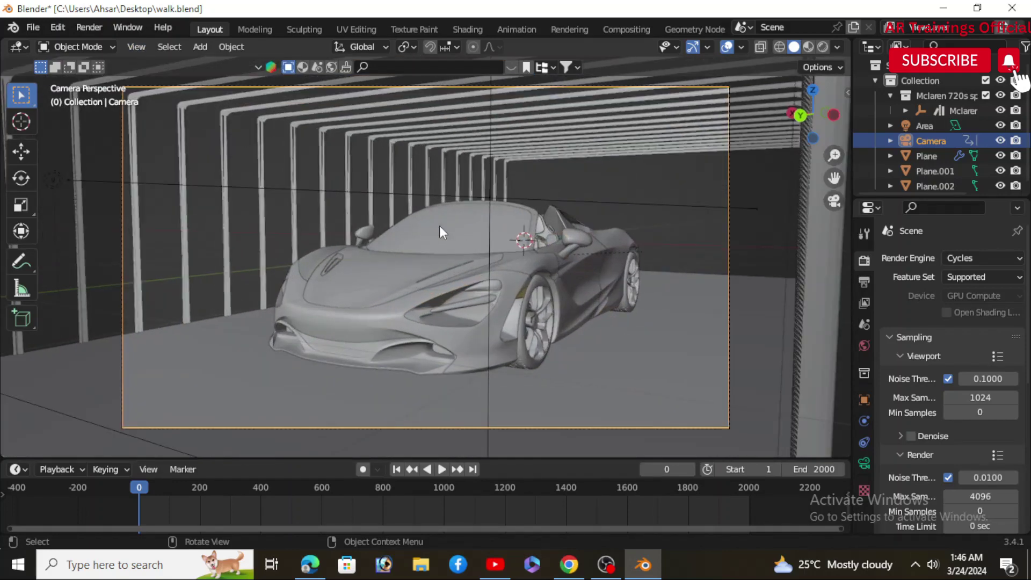
{"action": "scroll", "coordinate": [439, 233], "scroll_direction": "down", "scroll_amount": 1}
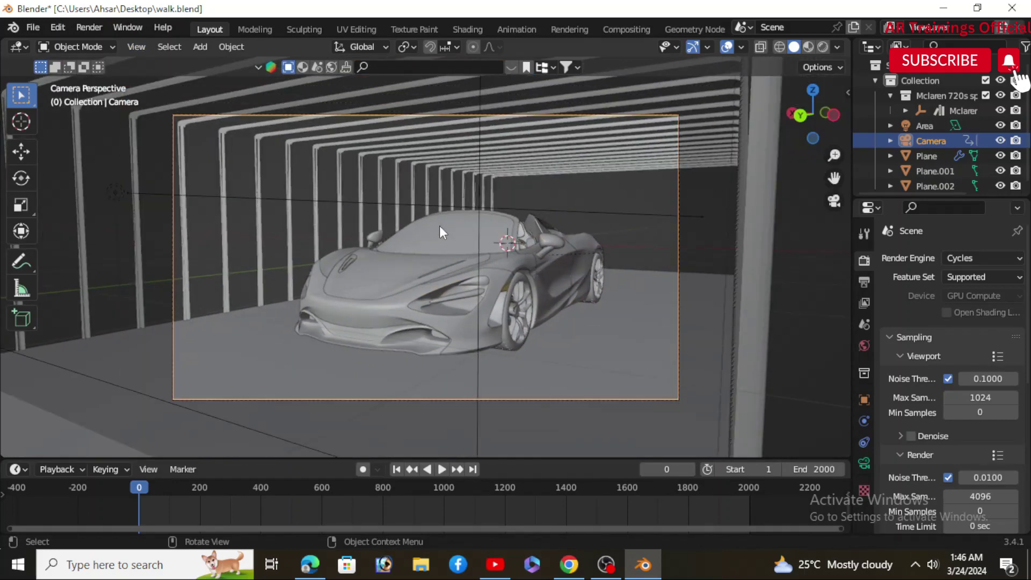
- Assign a keyboard shortcut to Walk Navigation from the View > Navigation menu
{"action": "left_click", "coordinate": [140, 47]}
{"action": "mouse_move", "coordinate": [166, 251]}
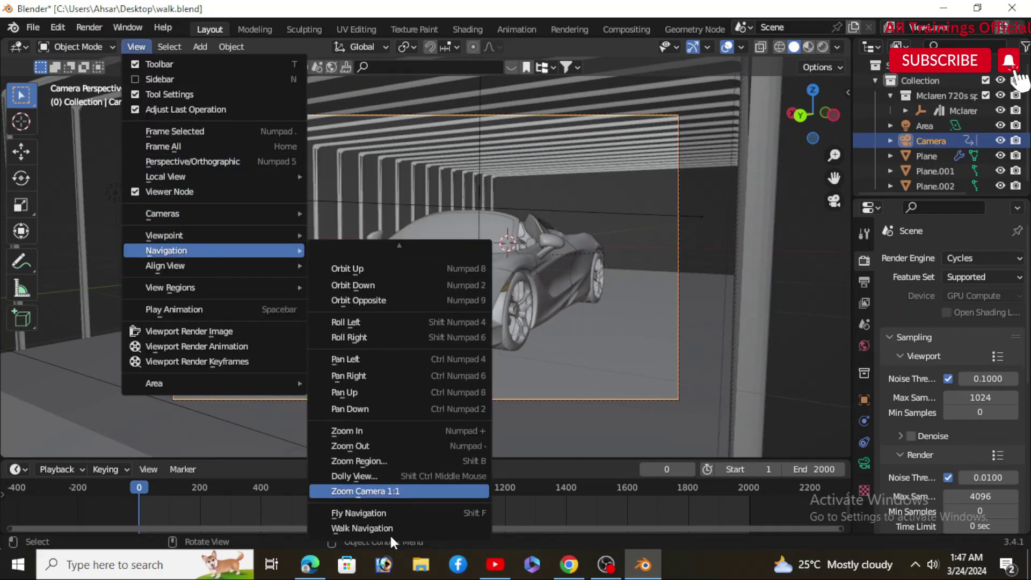
{"action": "right_click", "coordinate": [387, 531]}
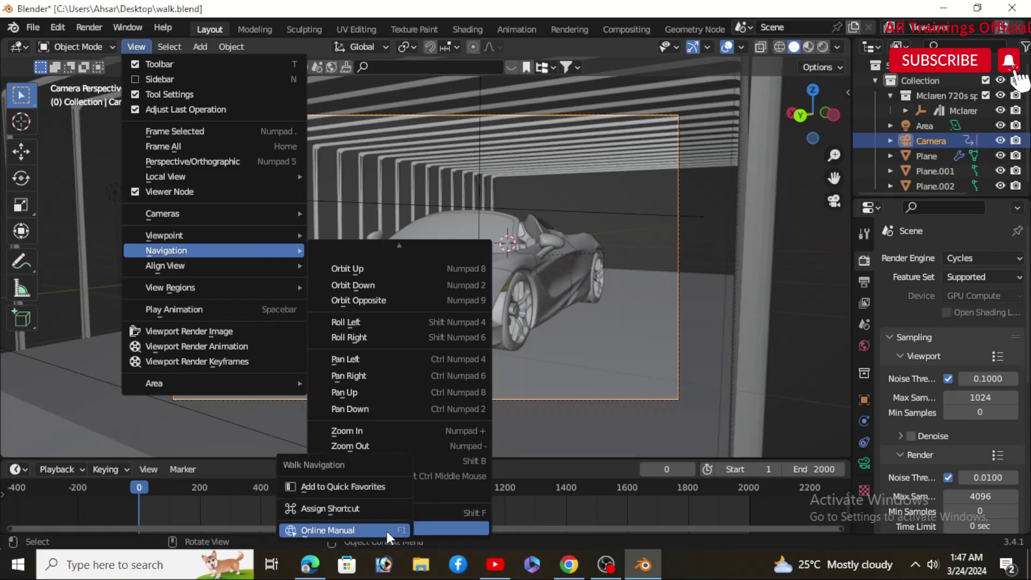
{"action": "left_click", "coordinate": [347, 508]}
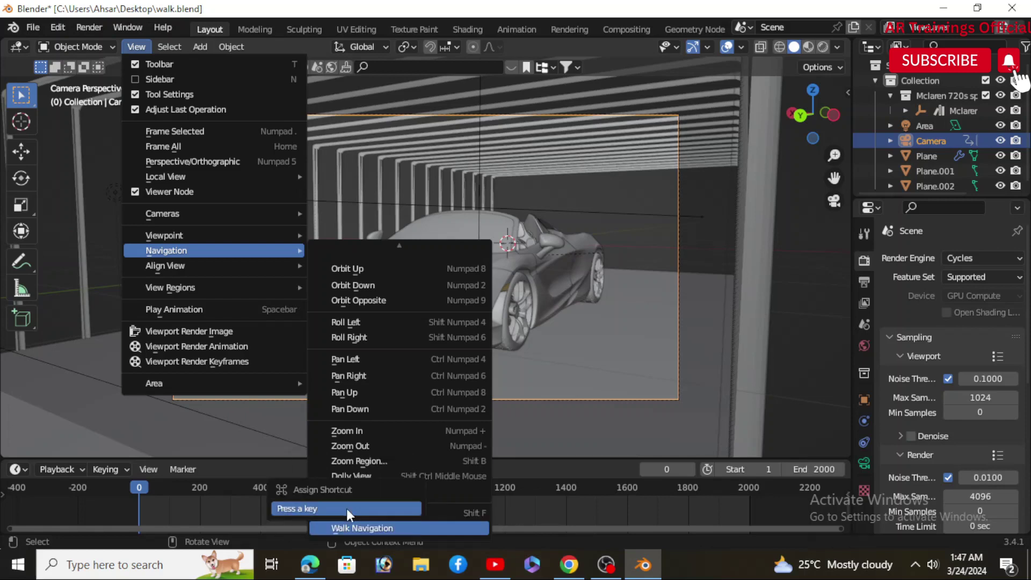
{"action": "key", "text": "Escape"}
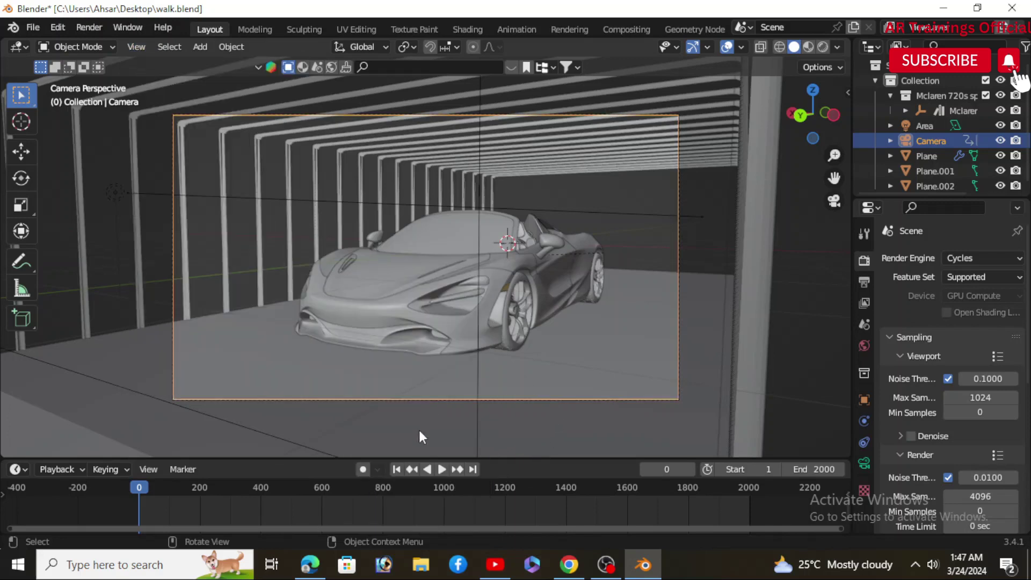
- Keyframe the camera's location, rotation and scale at frame 0, then advance the playhead
{"action": "key", "text": "i"}
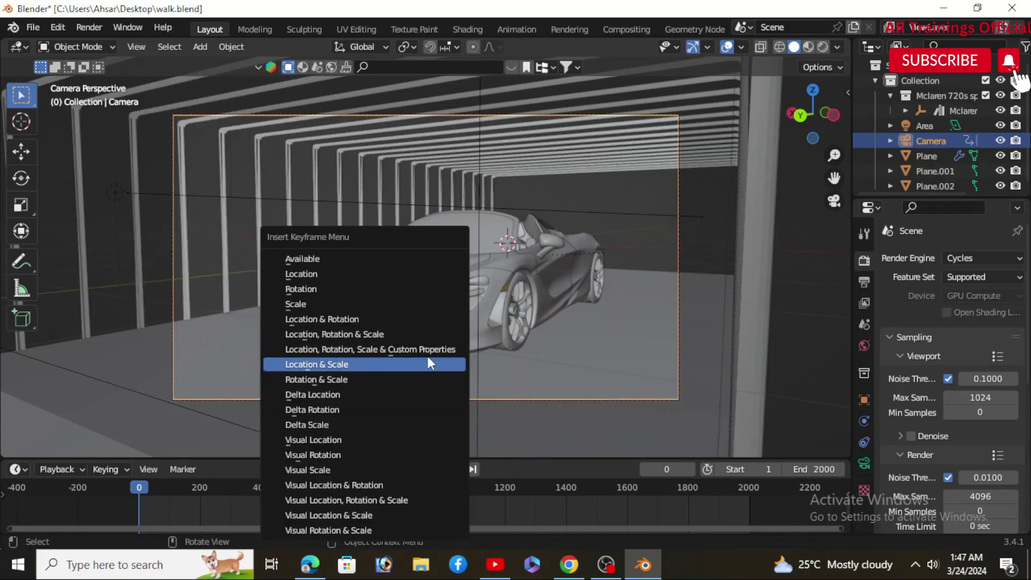
{"action": "left_click", "coordinate": [354, 335]}
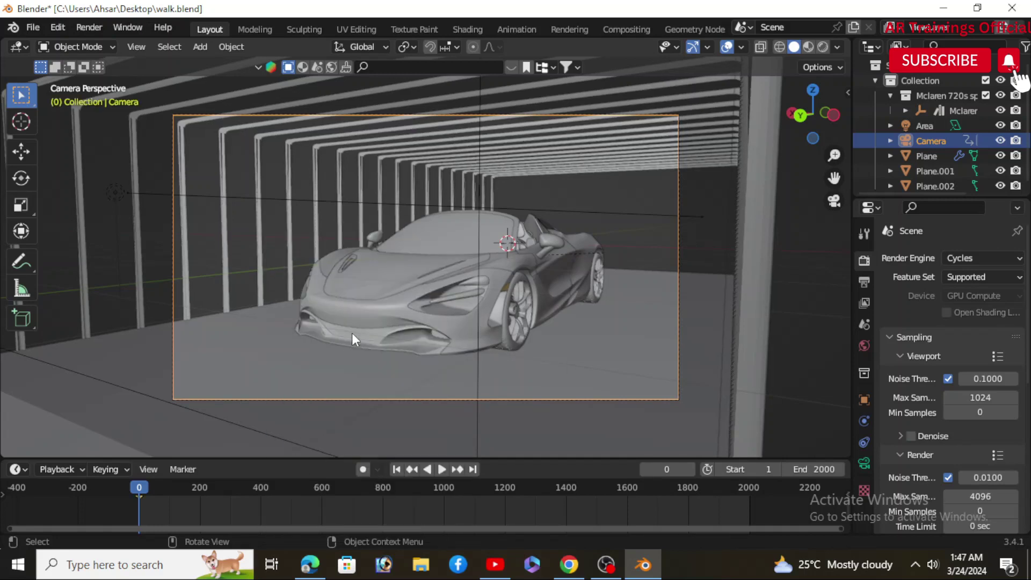
{"action": "left_click_drag", "start_coordinate": [159, 489], "coordinate": [193, 494]}
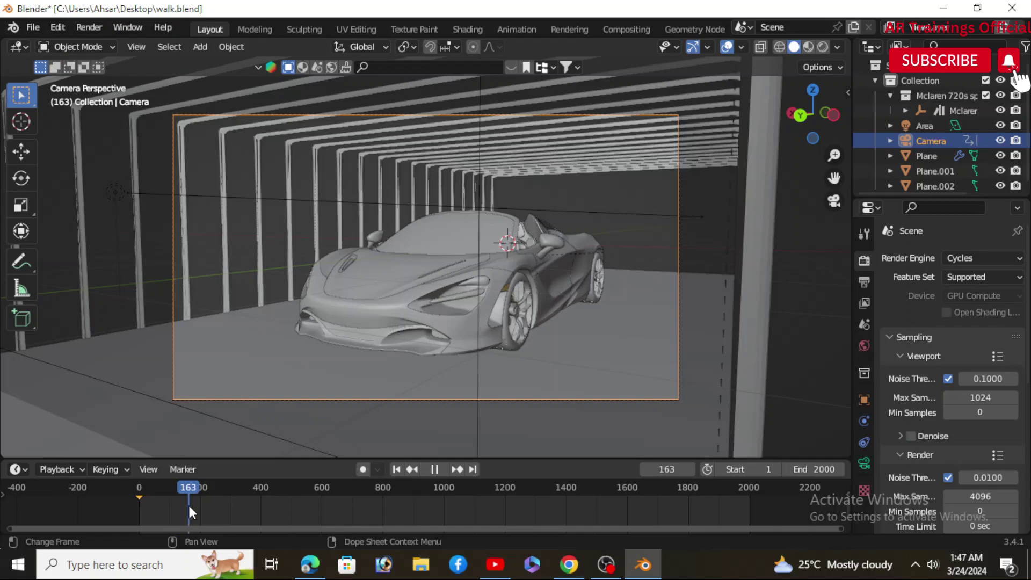
- Walk the camera back and right outside the tunnel and keyframe it at frame 183
{"action": "key", "text": "space"}
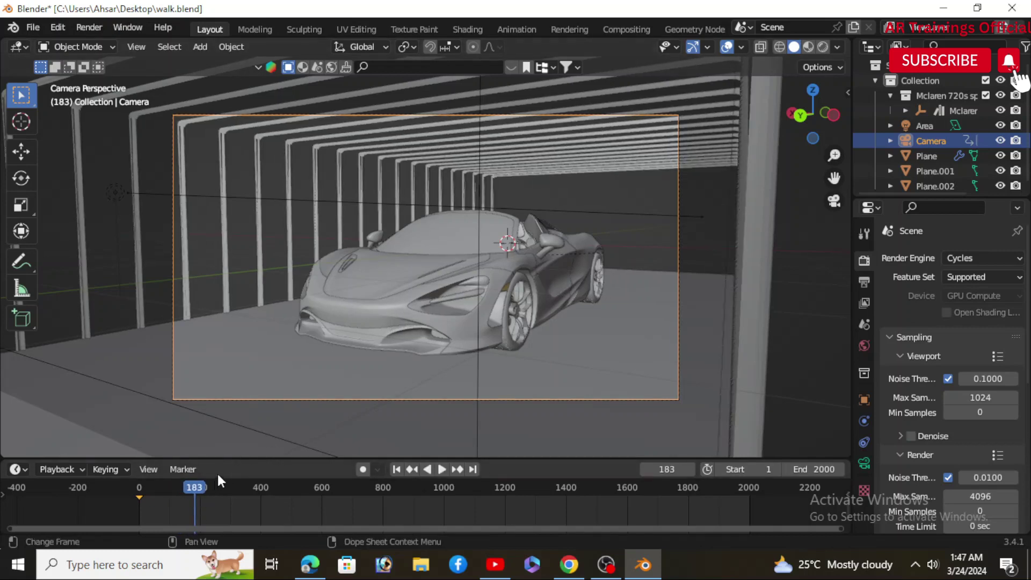
{"action": "key", "text": "shift+grave"}
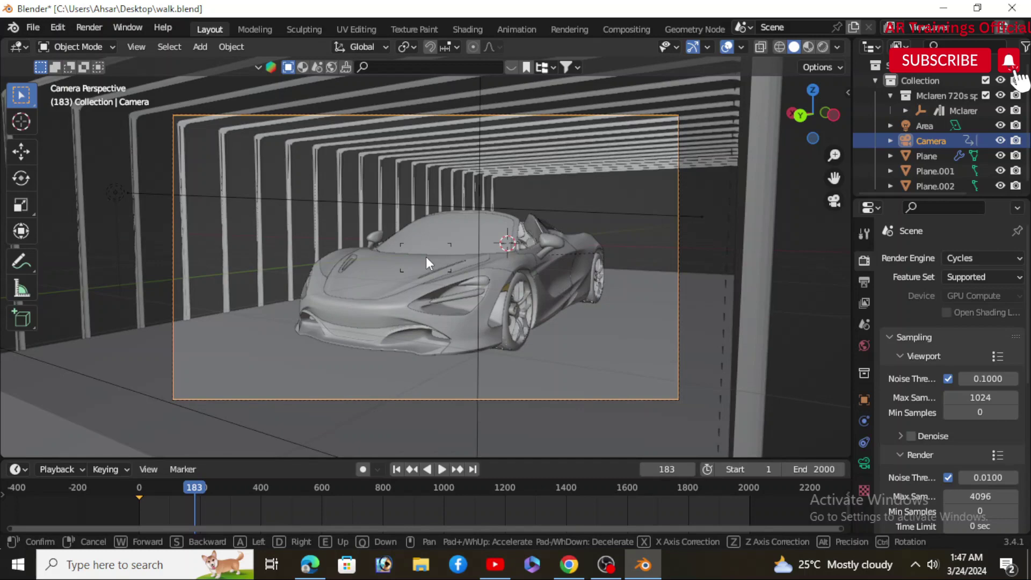
{"action": "key", "text": "d"}
{"action": "key", "text": "s"}
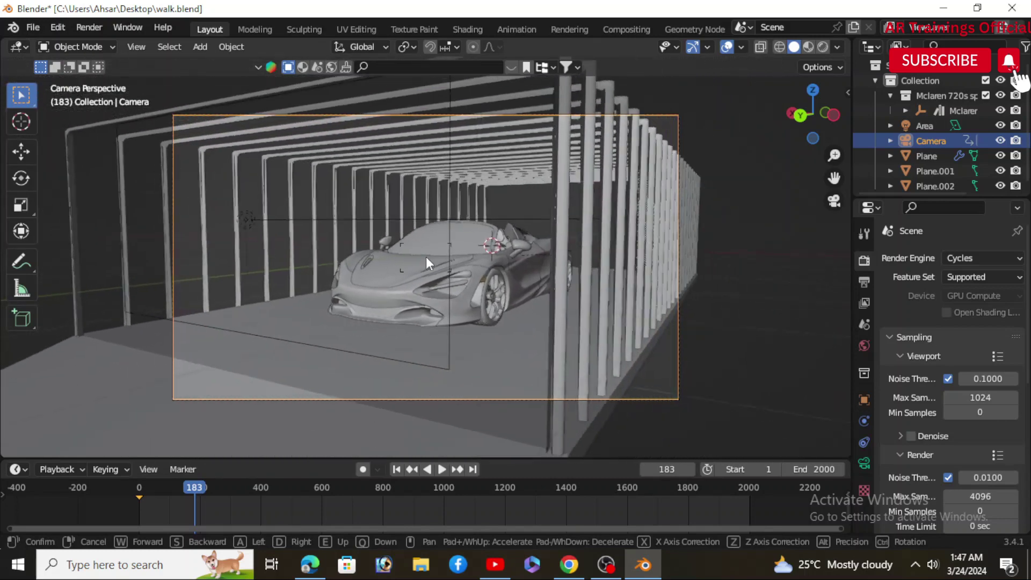
{"action": "left_click", "coordinate": [427, 256]}
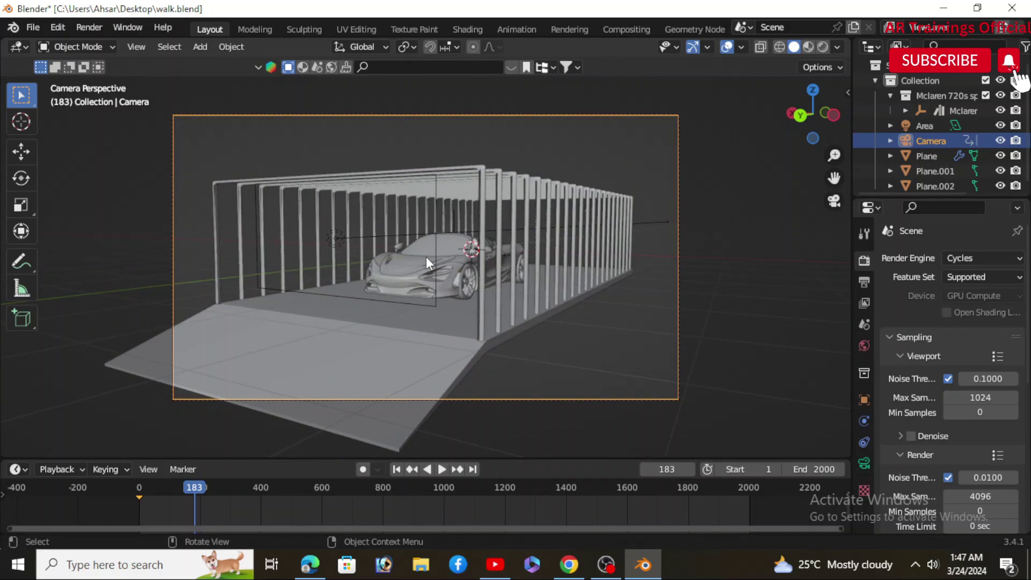
{"action": "key", "text": "i"}
{"action": "left_click", "coordinate": [426, 257]}
- Walk the camera up to the McLaren's front wheel and keyframe location, rotation, scale at frame 334
{"action": "key", "text": "space"}
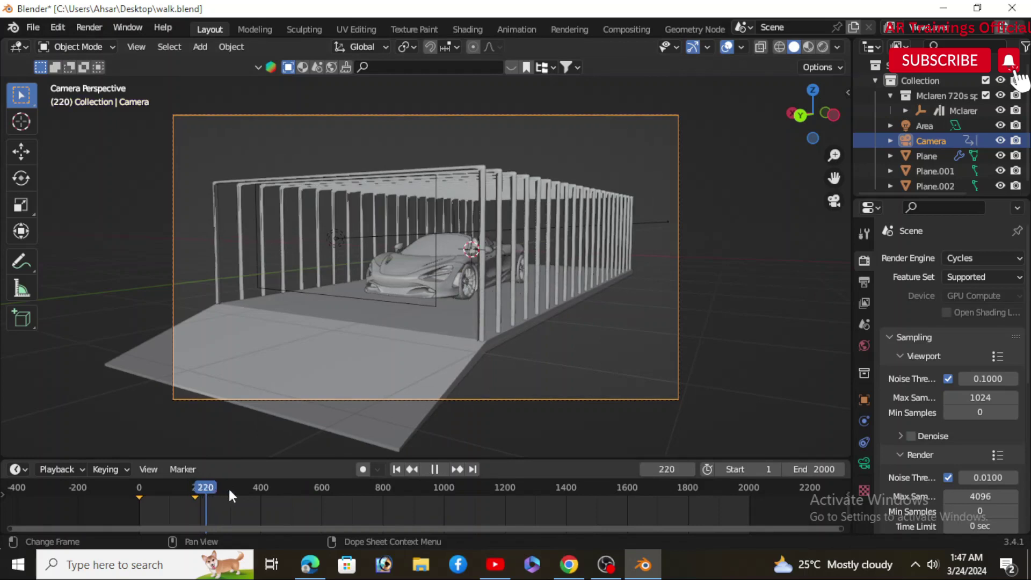
{"action": "key", "text": "space"}
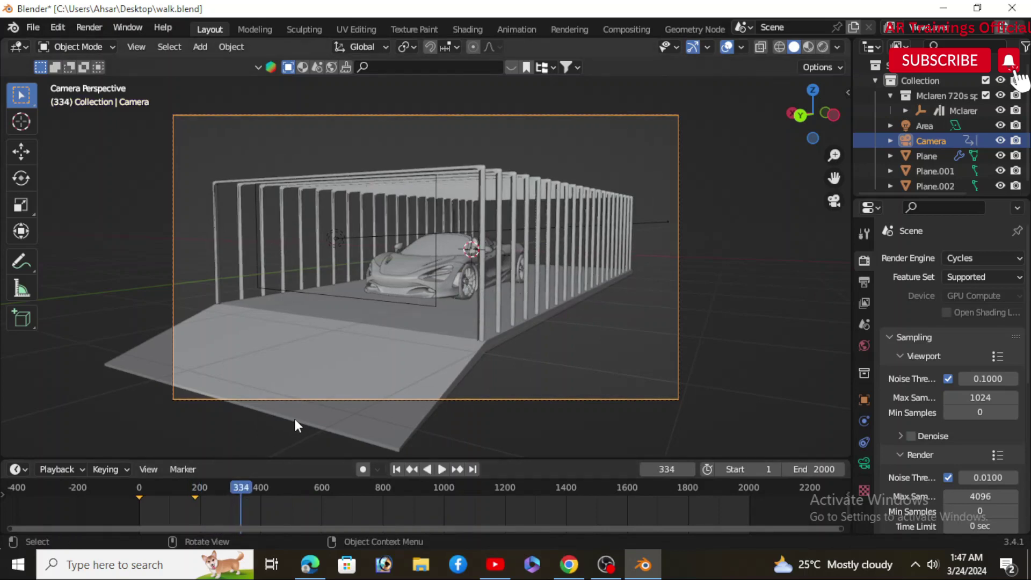
{"action": "key", "text": "shift+grave"}
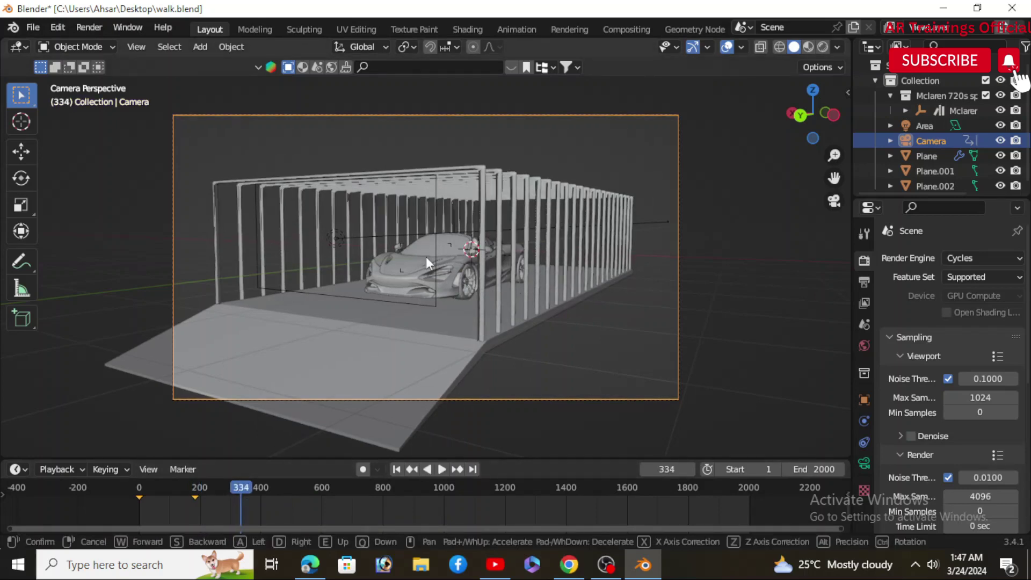
{"action": "key", "text": "d"}
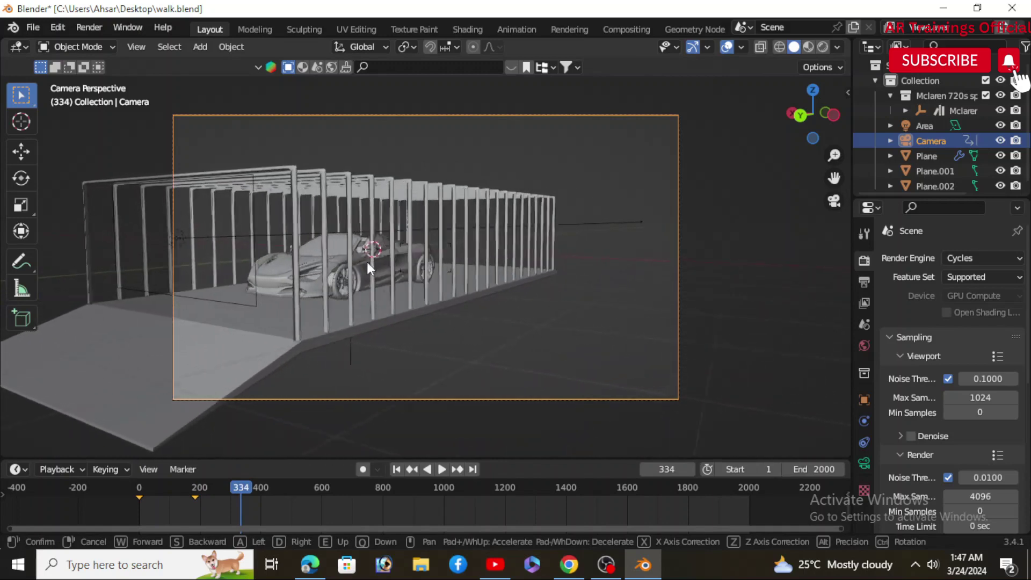
{"action": "key", "text": "d"}
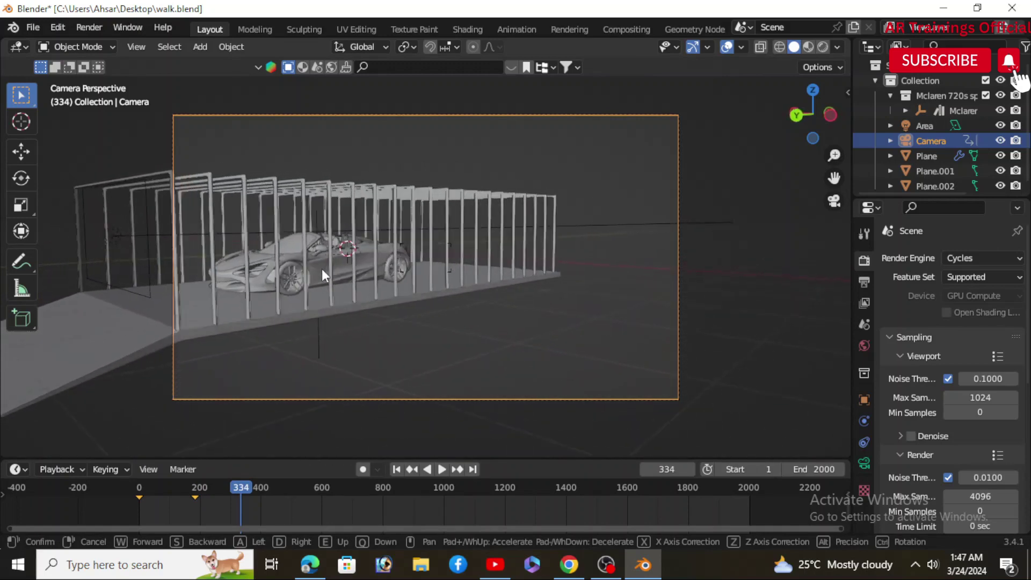
{"action": "key", "text": "a"}
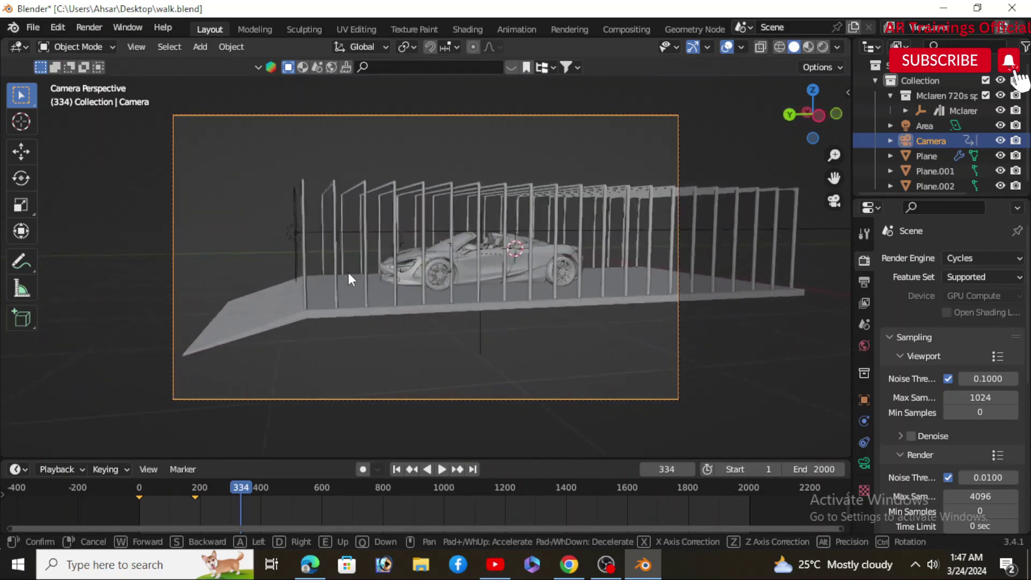
{"action": "key", "text": "w"}
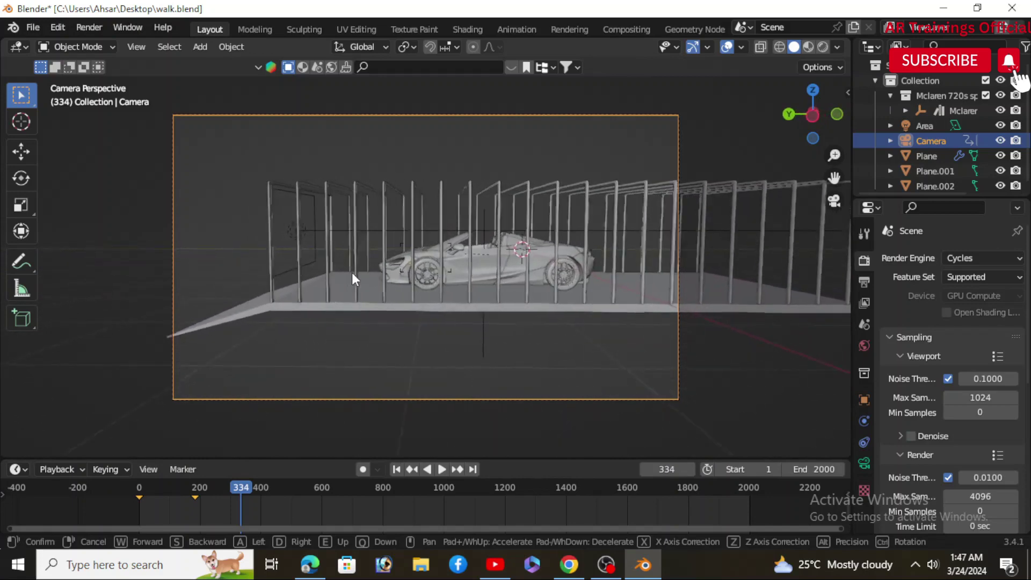
{"action": "key", "text": "w"}
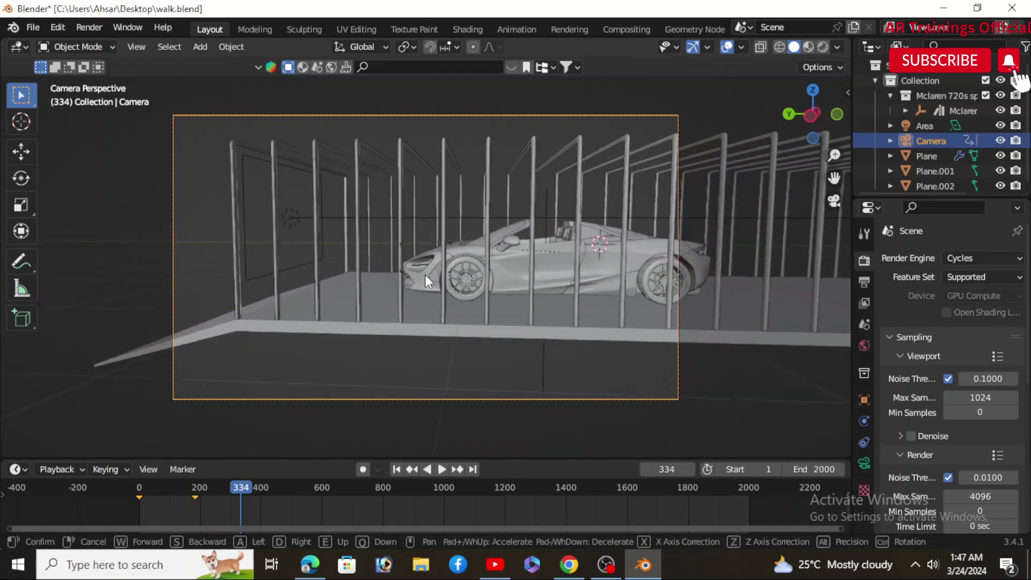
{"action": "key", "text": "w"}
{"action": "left_click", "coordinate": [427, 275]}
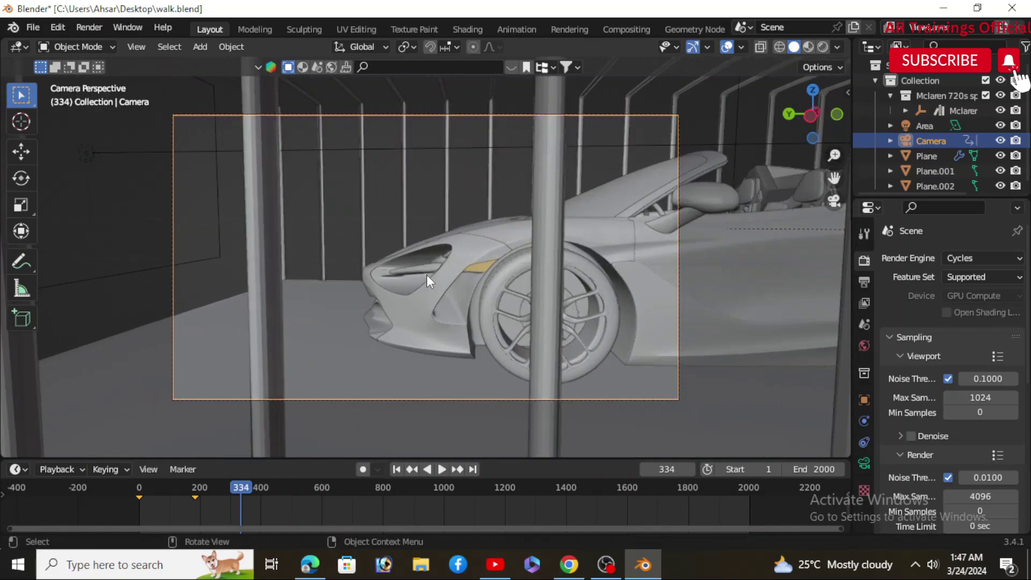
{"action": "key", "text": "i"}
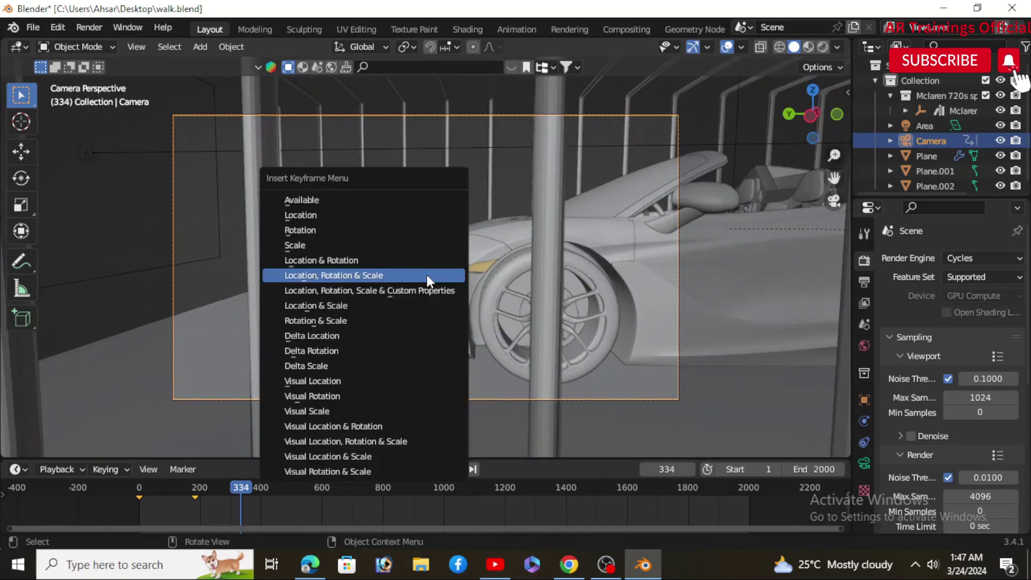
{"action": "left_click", "coordinate": [427, 275]}
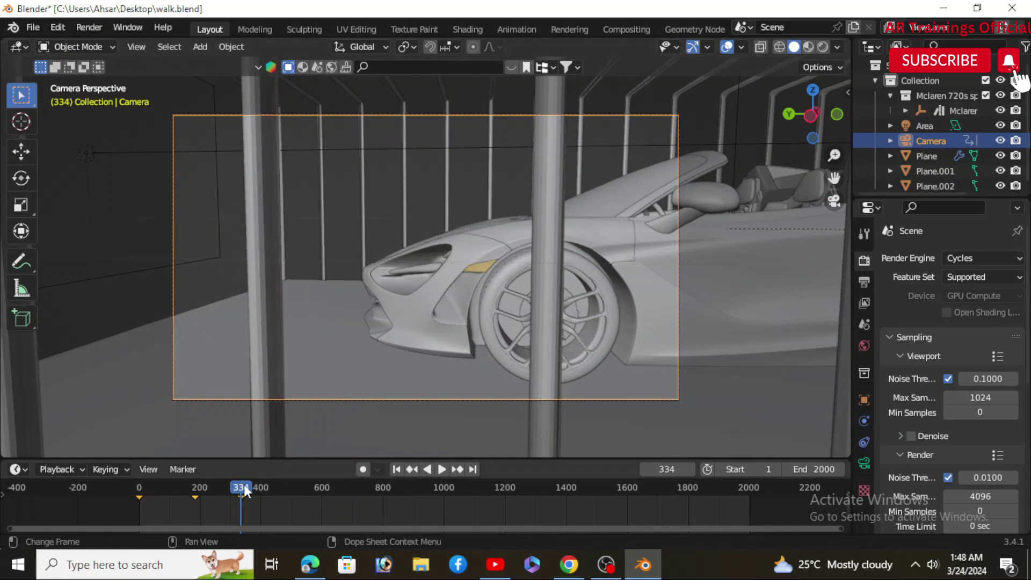
- At frame 502, walk the camera along the car and back out, keyframing the wide tunnel view
{"action": "key", "text": "space"}
{"action": "key", "text": "space"}
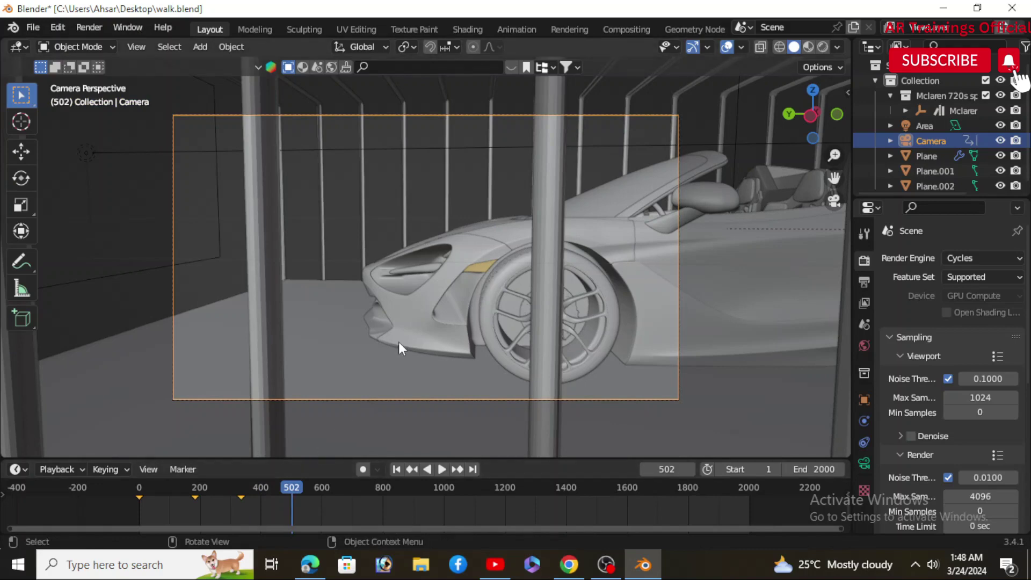
{"action": "key", "text": "shift+grave"}
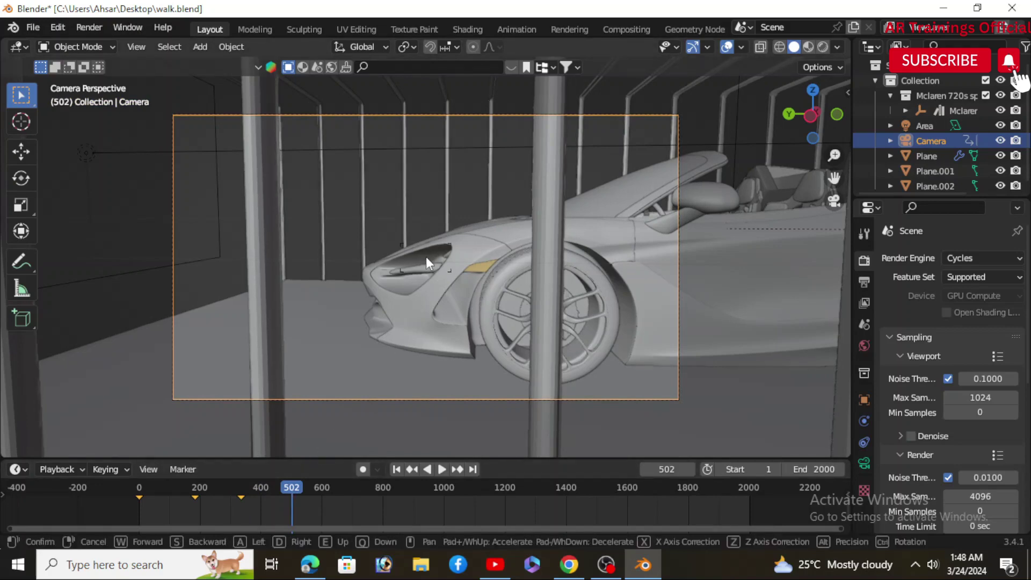
{"action": "key", "text": "d"}
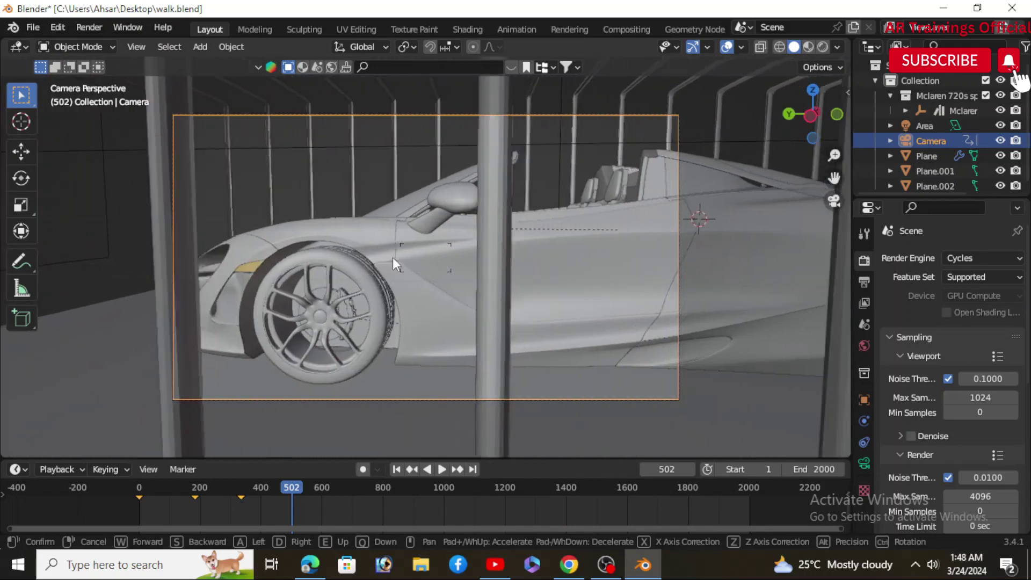
{"action": "key", "text": "d"}
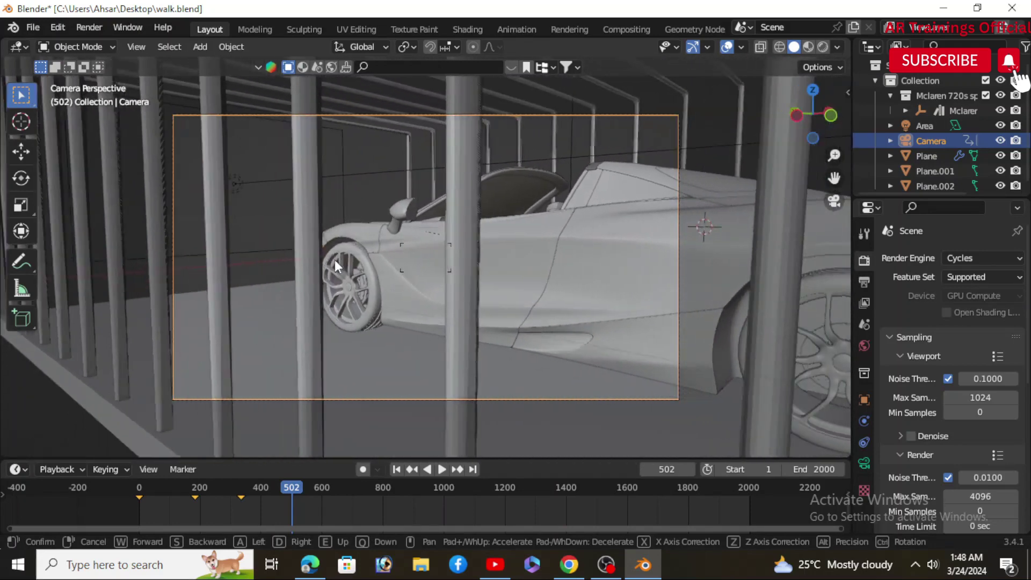
{"action": "key", "text": "w"}
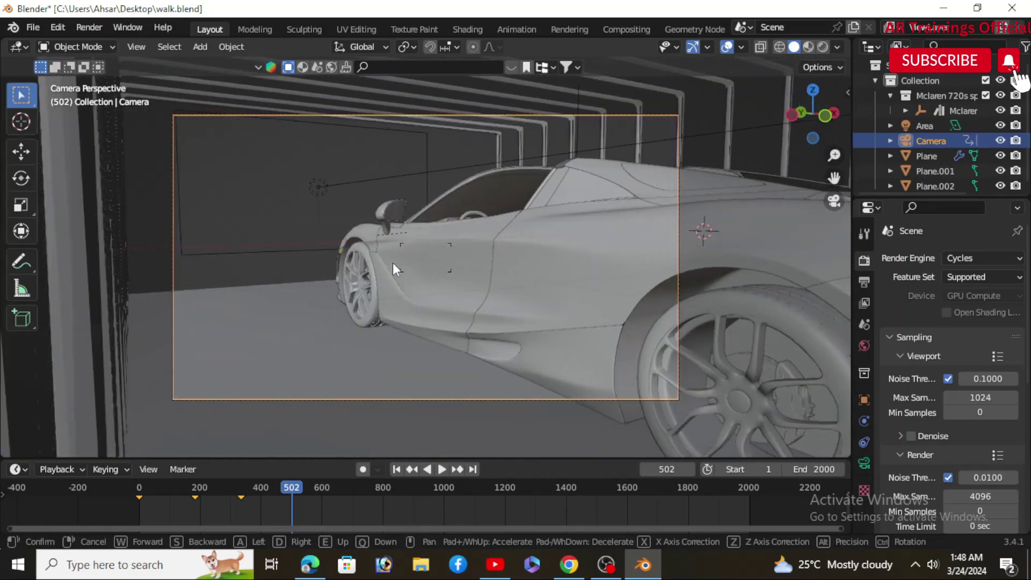
{"action": "key", "text": "s"}
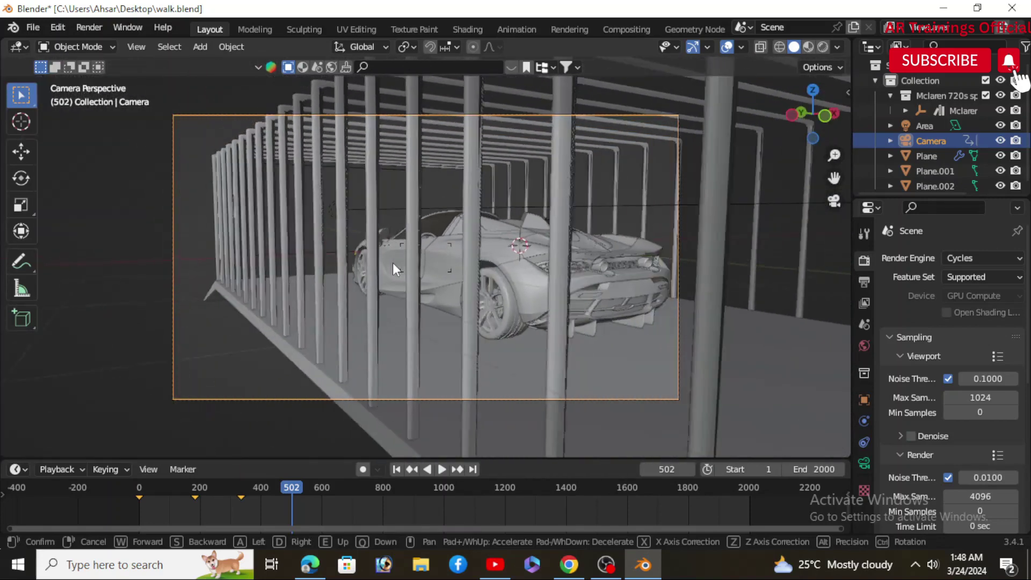
{"action": "left_click", "coordinate": [392, 263]}
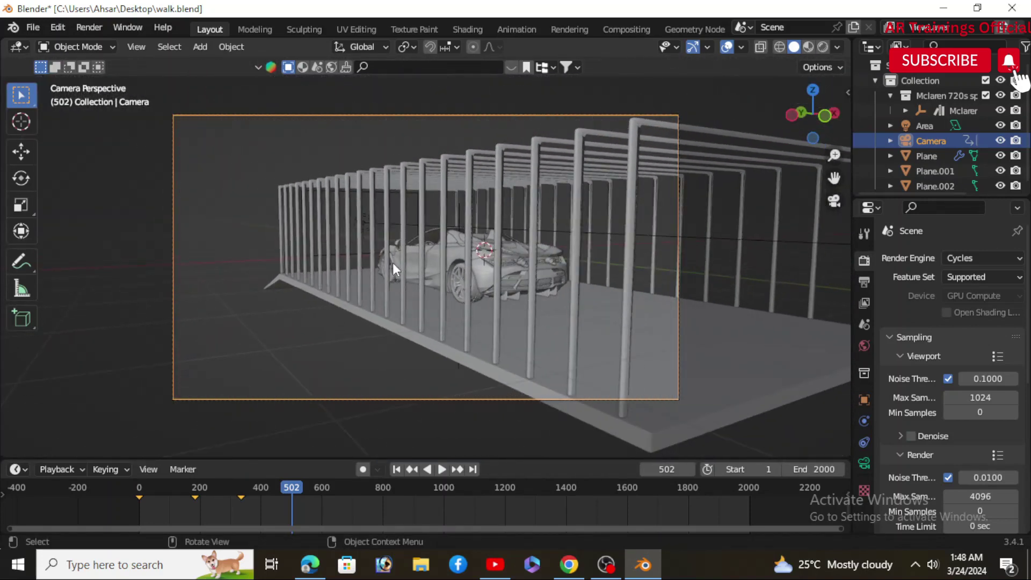
{"action": "key", "text": "i"}
{"action": "left_click", "coordinate": [392, 262]}
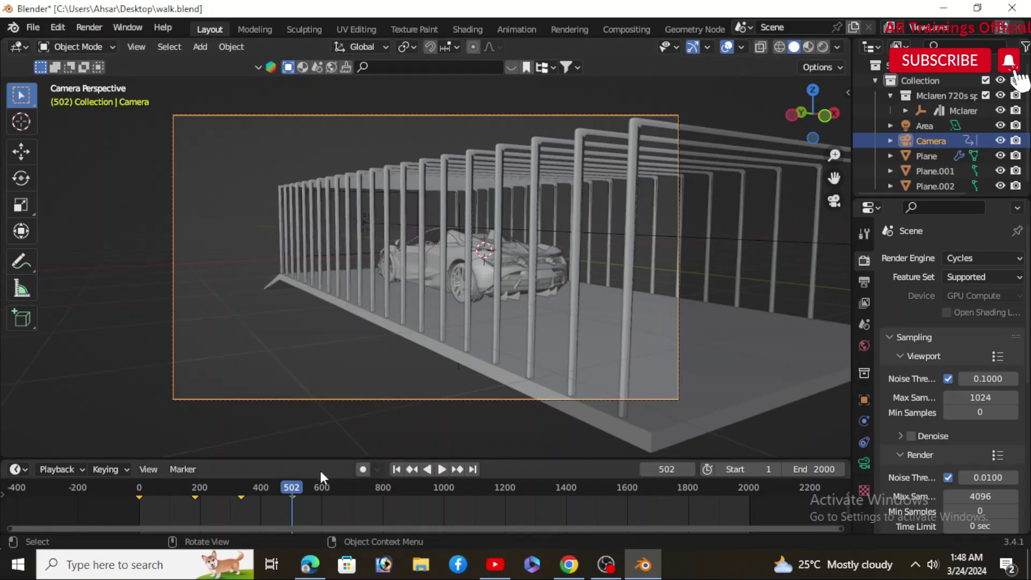
- Walk the camera in behind the car's rear and keyframe it at frame 616
{"action": "key", "text": "space"}
{"action": "key", "text": "space"}
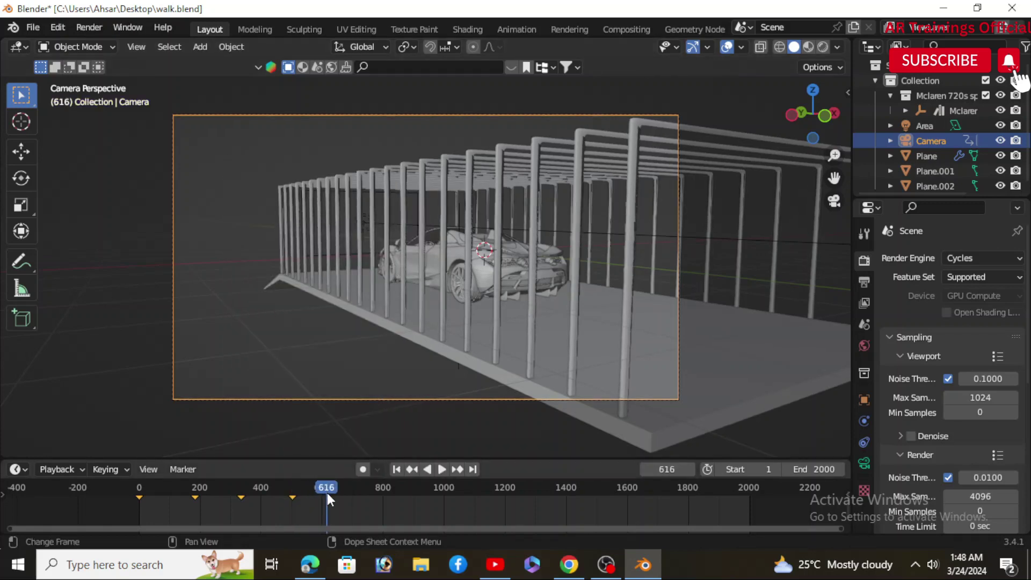
{"action": "key", "text": "shift+grave"}
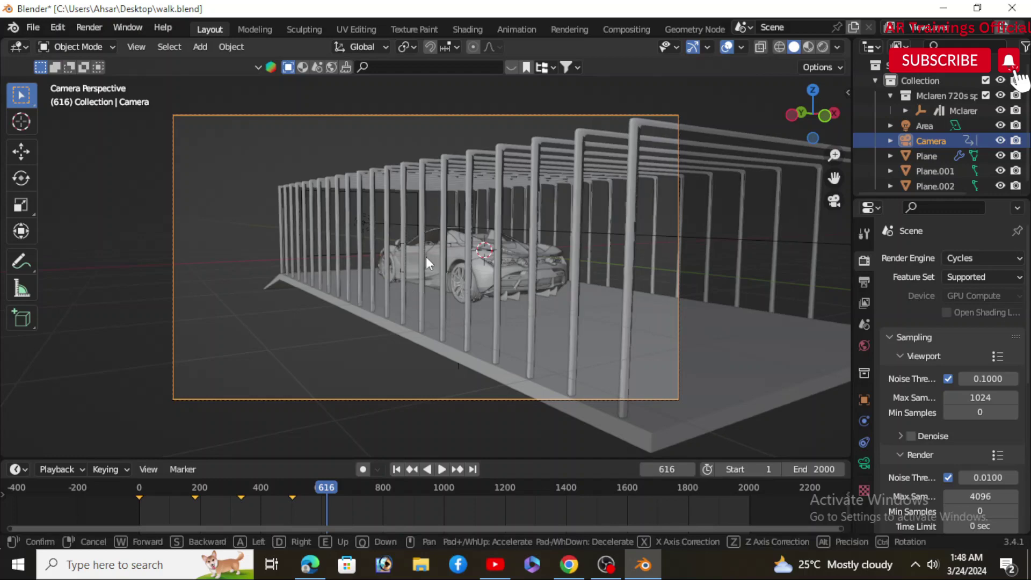
{"action": "key", "text": "w"}
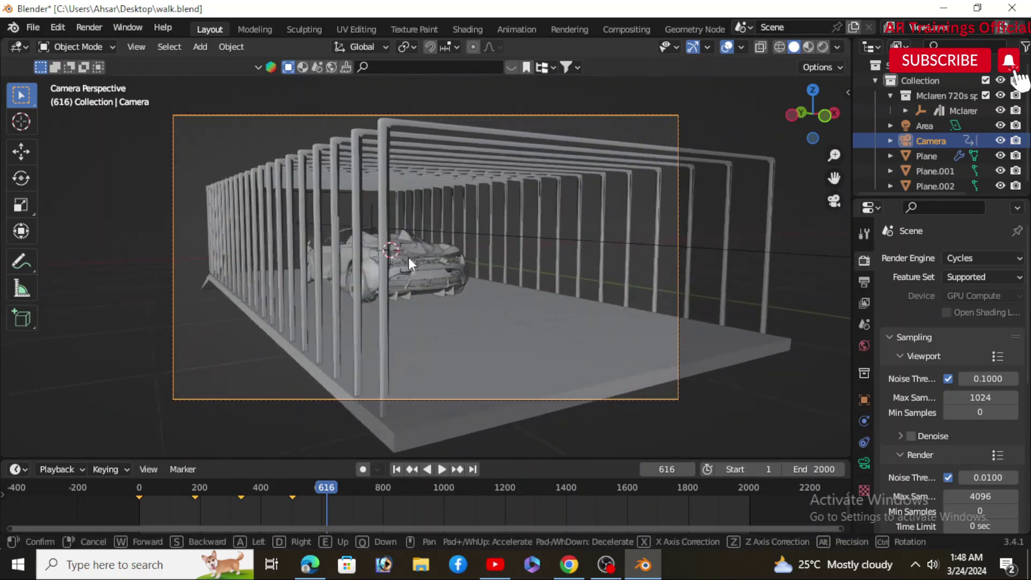
{"action": "key", "text": "d"}
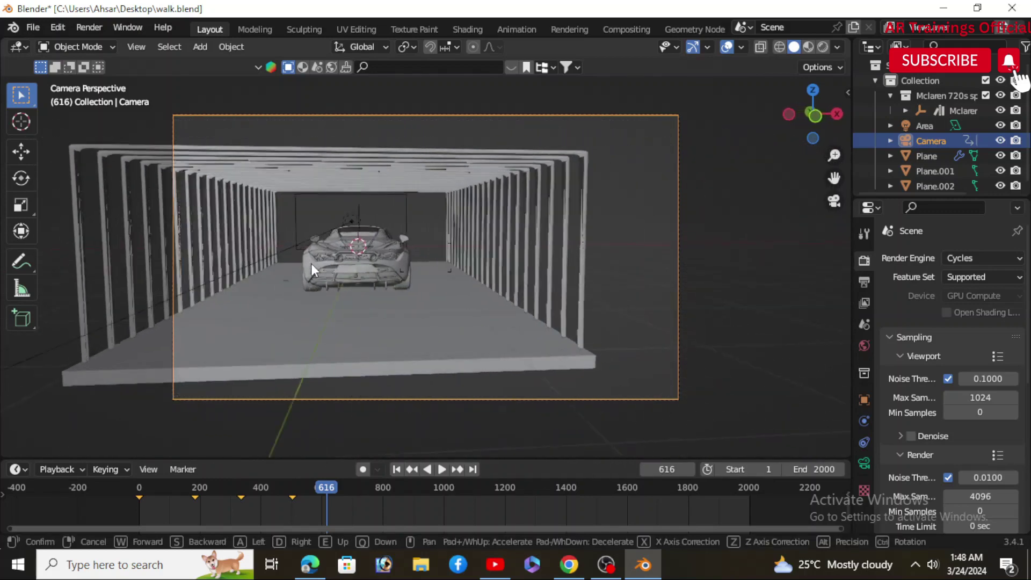
{"action": "key", "text": "d"}
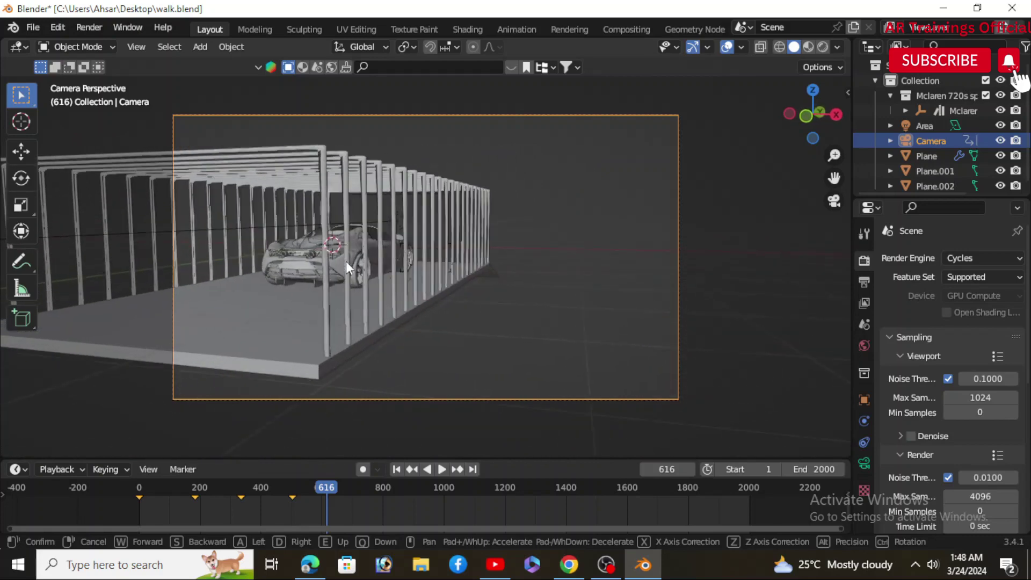
{"action": "key", "text": "w"}
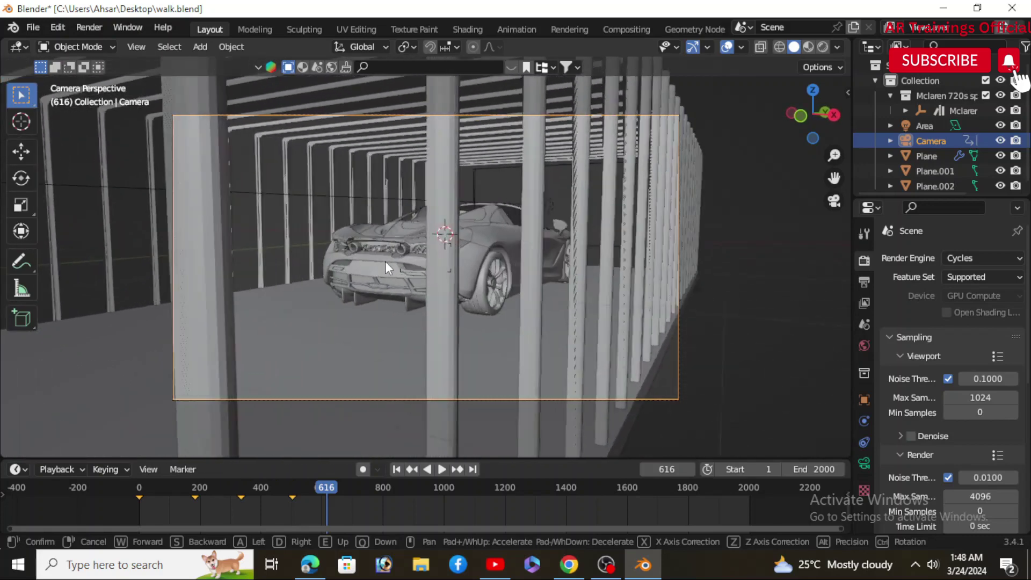
{"action": "key", "text": "w"}
{"action": "left_click", "coordinate": [405, 263]}
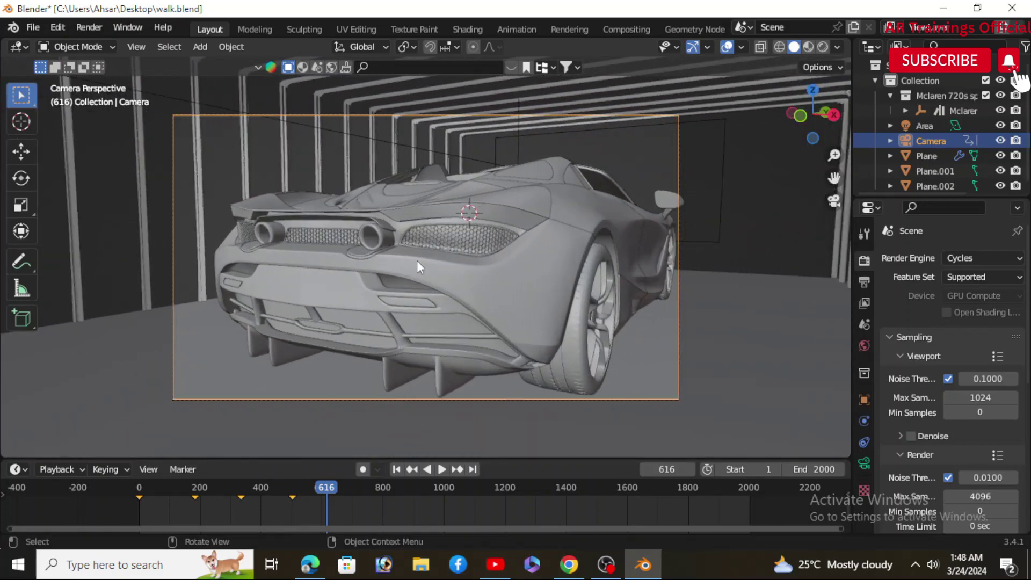
{"action": "key", "text": "i"}
{"action": "left_click", "coordinate": [424, 257]}
- Keyframe the camera at frame 777 facing the tunnel, then rewind to frame 1
{"action": "left_click", "coordinate": [375, 489]}
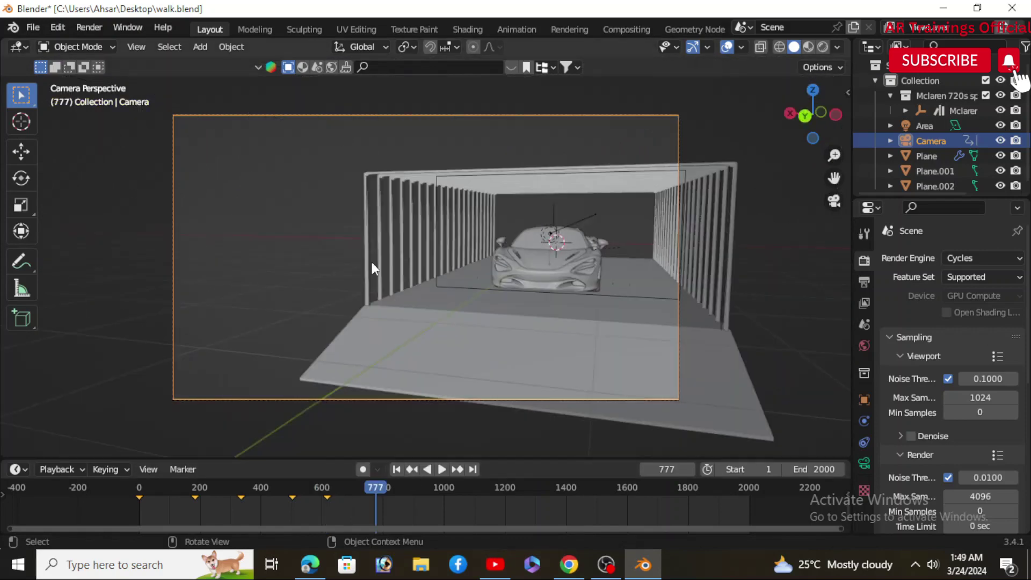
{"action": "key", "text": "i"}
{"action": "left_click", "coordinate": [372, 263]}
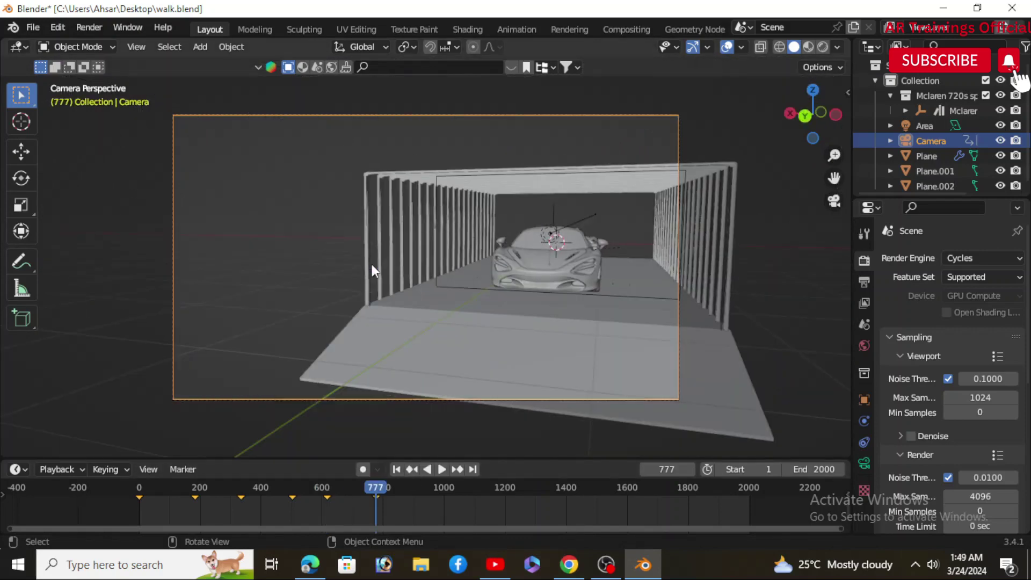
{"action": "left_click", "coordinate": [388, 398]}
- Play the camera walk-through from frame 1, stop it, rewind, and show the editor type list
{"action": "left_click", "coordinate": [396, 470]}
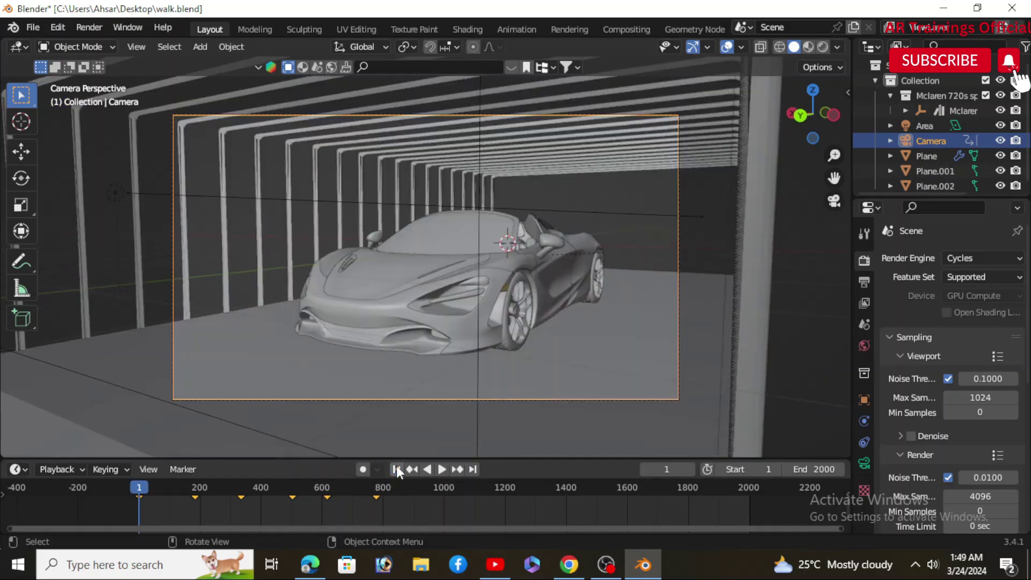
{"action": "left_click", "coordinate": [441, 469]}
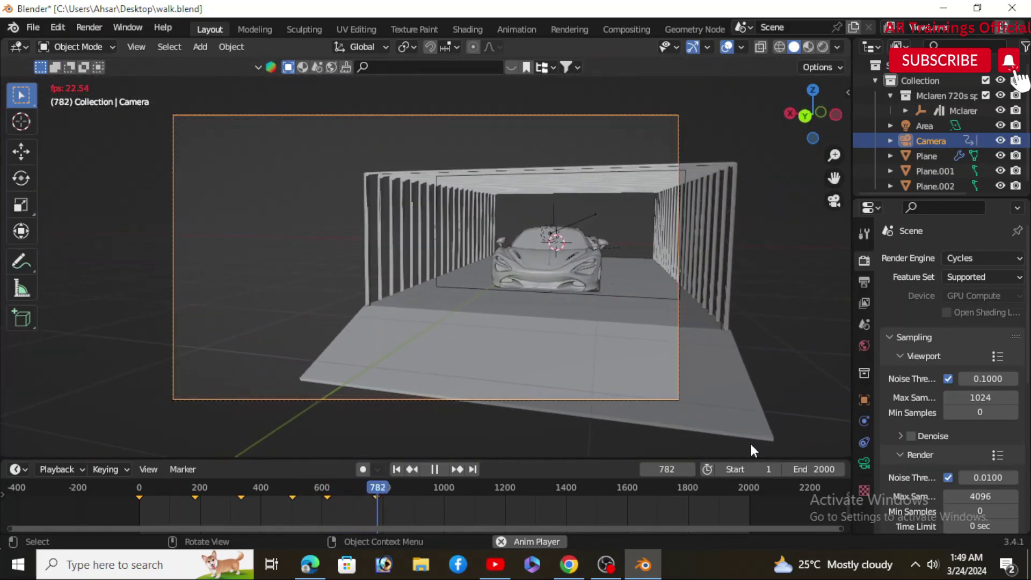
{"action": "key", "text": "space"}
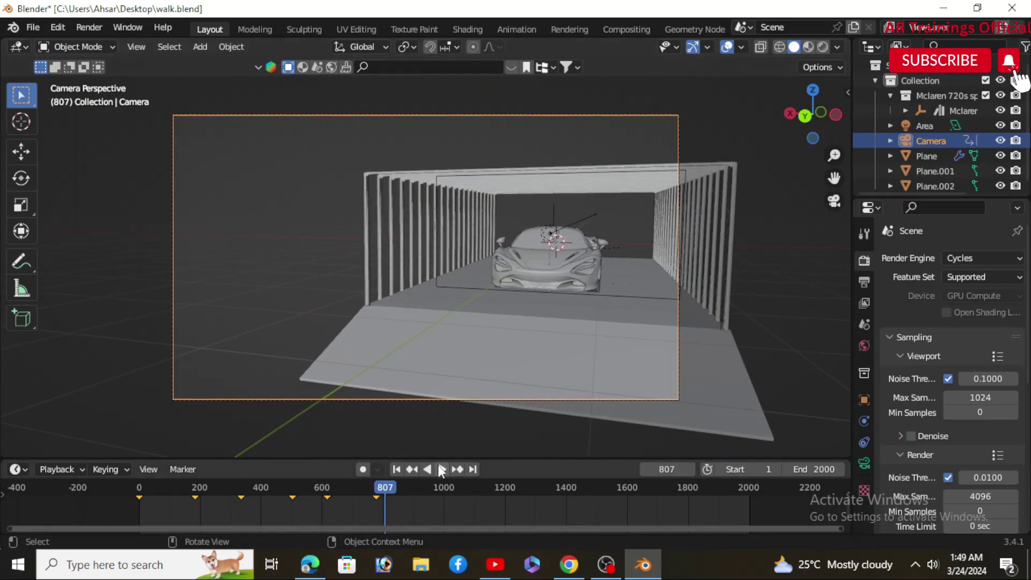
{"action": "left_click", "coordinate": [397, 470]}
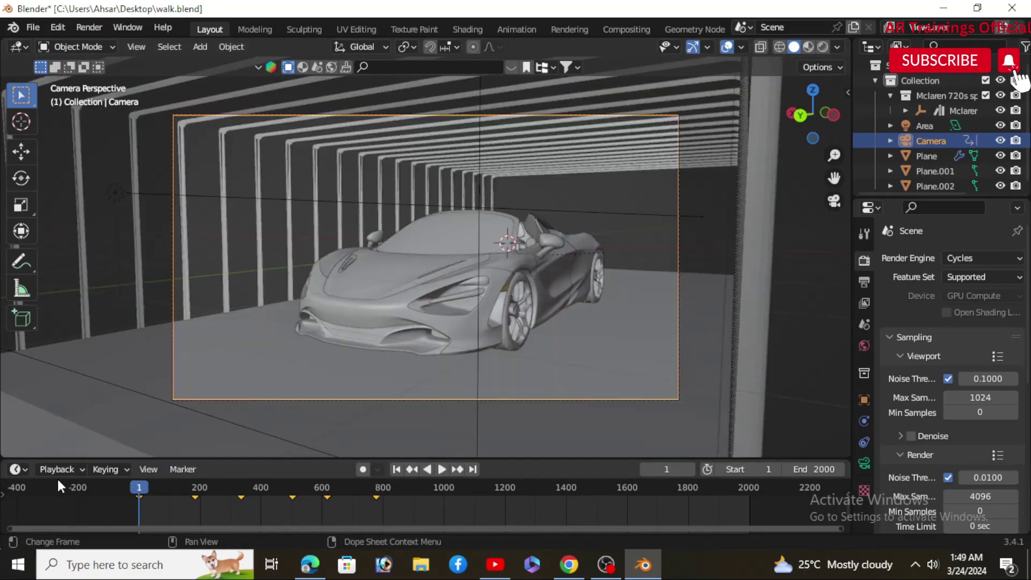
{"action": "left_click", "coordinate": [18, 469]}
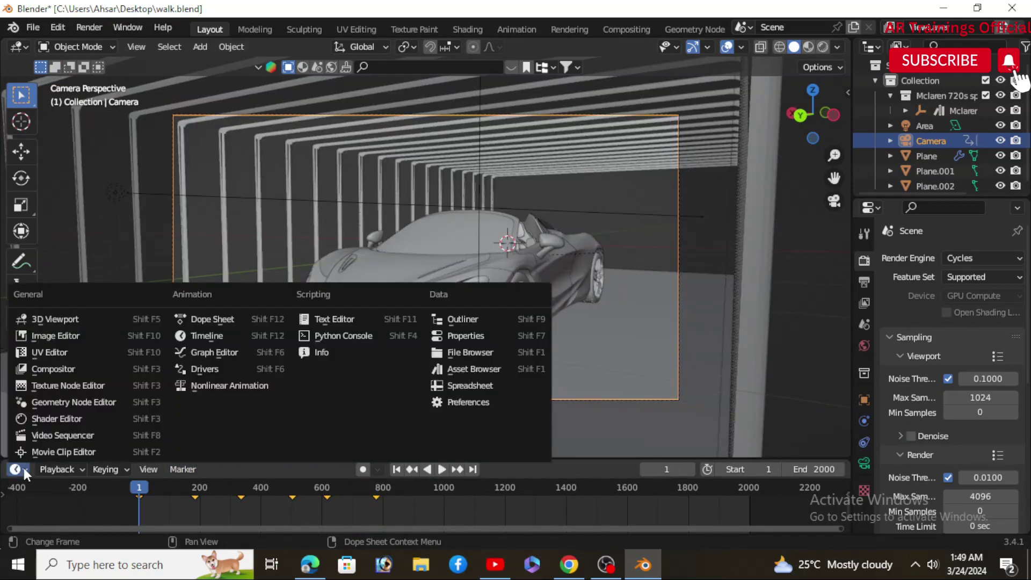
- Turn the bottom area into a taller Graph Editor and zoom into the camera's F-curves
{"action": "left_click", "coordinate": [214, 353]}
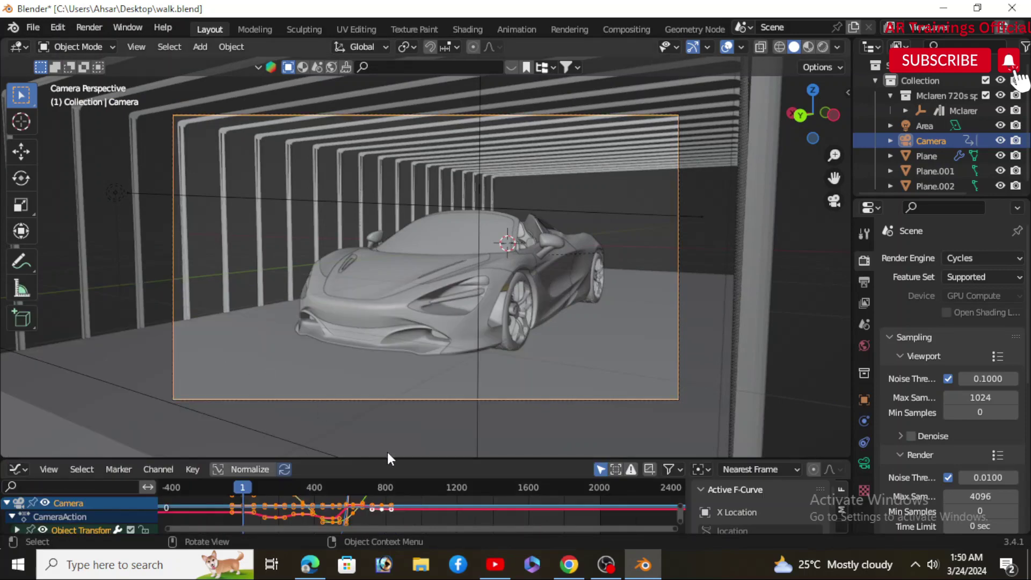
{"action": "left_click_drag", "start_coordinate": [407, 460], "coordinate": [460, 284]}
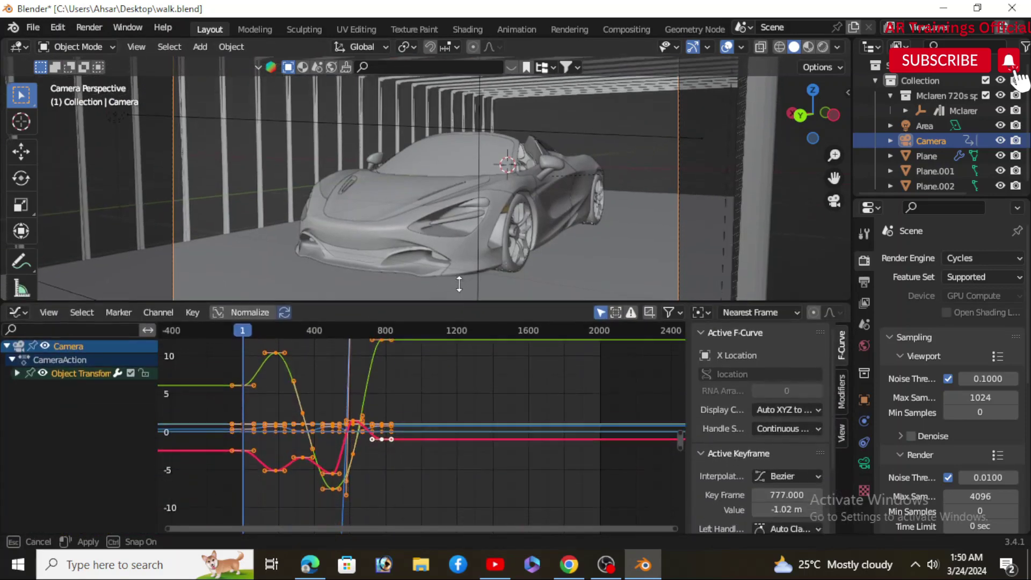
{"action": "scroll", "coordinate": [372, 444], "scroll_direction": "up", "scroll_amount": 2}
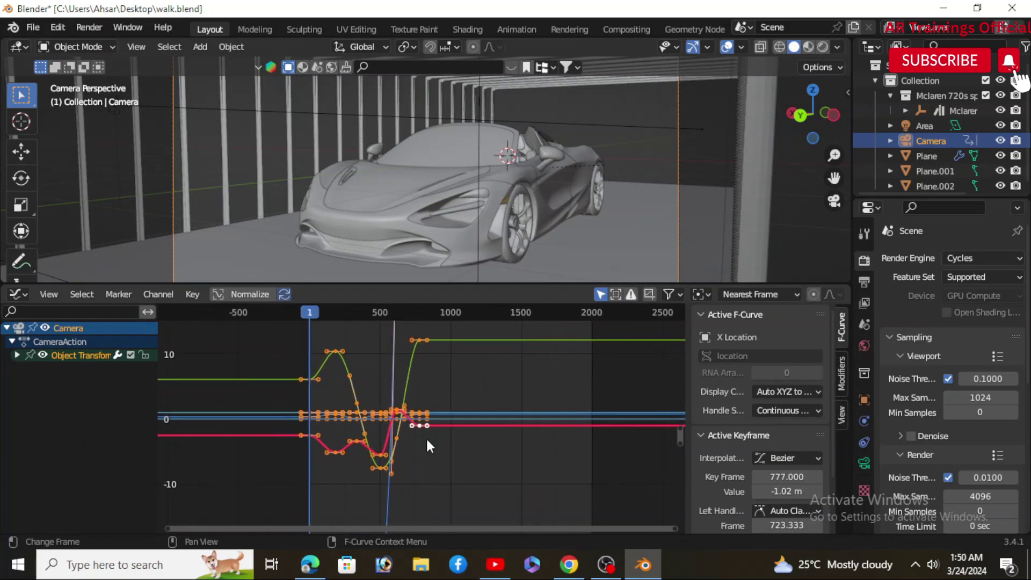
{"action": "scroll", "coordinate": [336, 385], "scroll_direction": "up", "scroll_amount": 1}
{"action": "scroll", "coordinate": [456, 433], "scroll_direction": "up", "scroll_amount": 1}
{"action": "scroll", "coordinate": [467, 473], "scroll_direction": "up", "scroll_amount": 1}
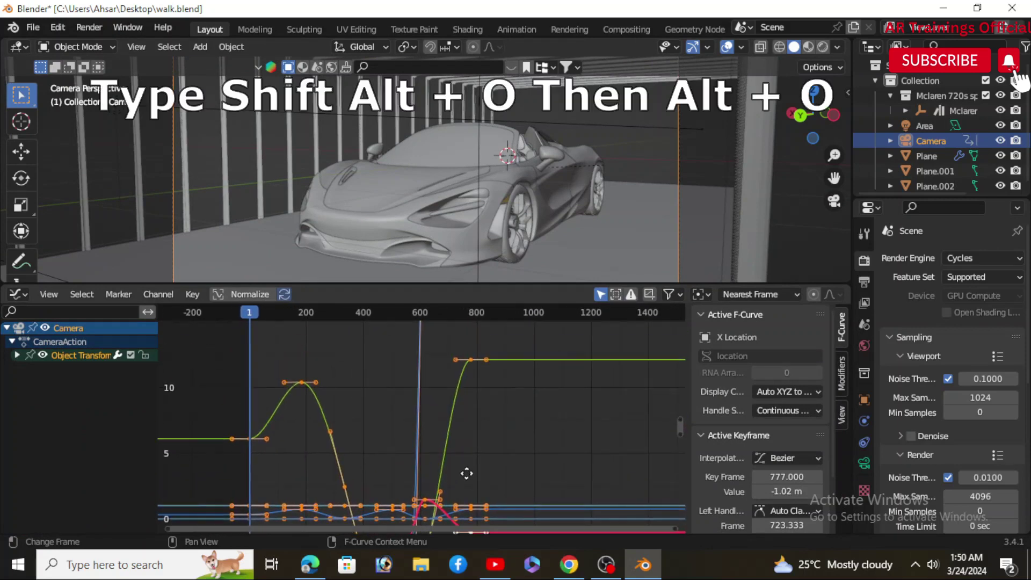
{"action": "scroll", "coordinate": [465, 357], "scroll_direction": "up", "scroll_amount": 1}
- Zoom back out and sample the camera curves into keyframes on every frame
{"action": "scroll", "coordinate": [465, 354], "scroll_direction": "down", "scroll_amount": 5, "text": "shift"}
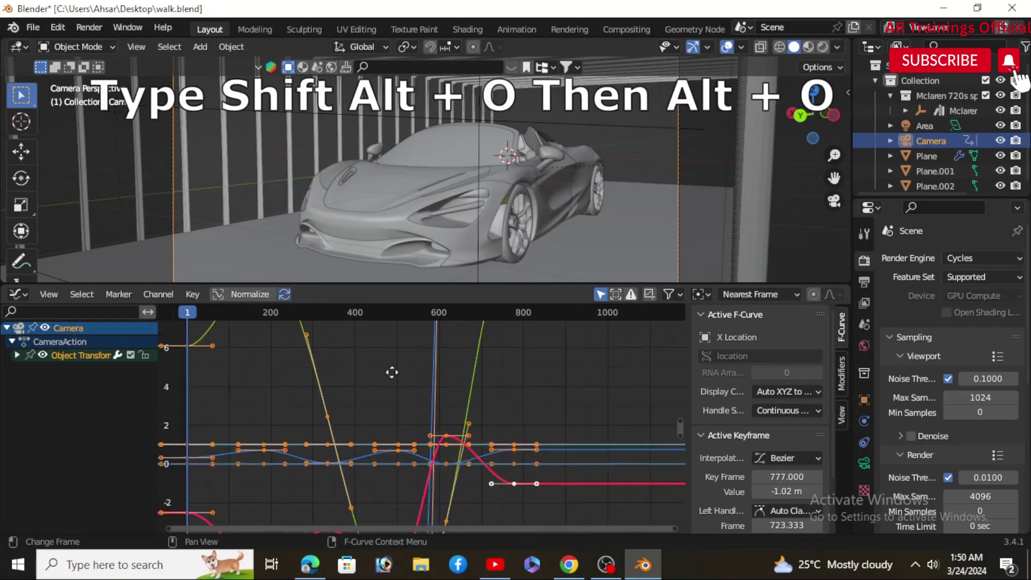
{"action": "scroll", "coordinate": [402, 367], "scroll_direction": "down", "scroll_amount": 1}
{"action": "scroll", "coordinate": [425, 434], "scroll_direction": "down", "scroll_amount": 1}
{"action": "scroll", "coordinate": [456, 462], "scroll_direction": "down", "scroll_amount": 1}
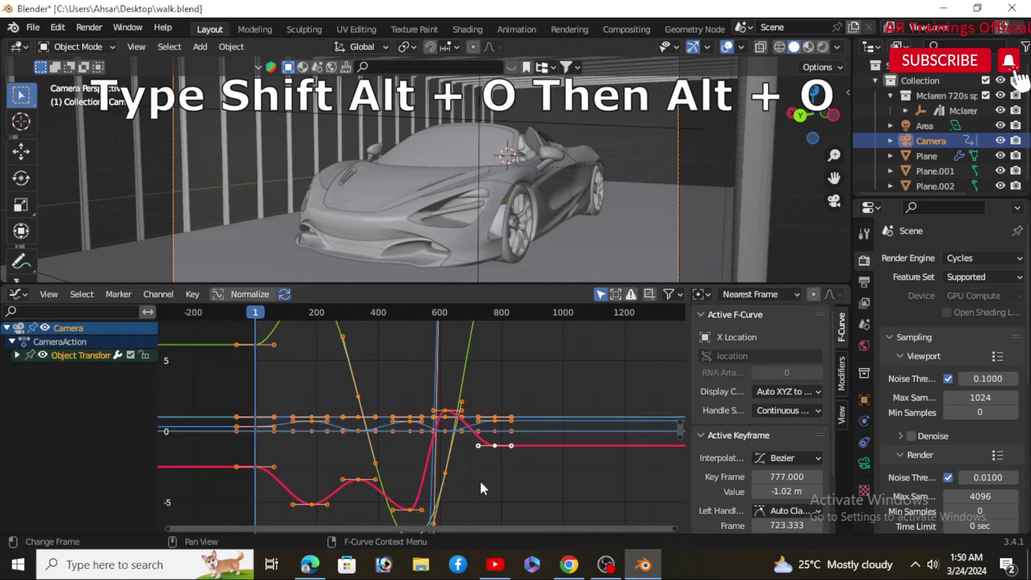
{"action": "scroll", "coordinate": [476, 454], "scroll_direction": "down", "scroll_amount": 1}
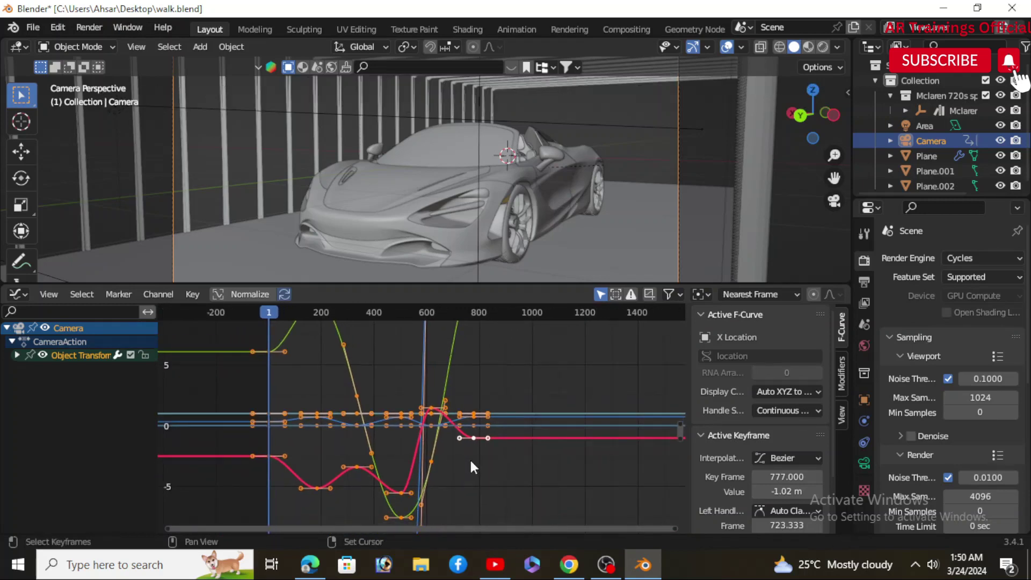
{"action": "key", "text": "shift+o"}
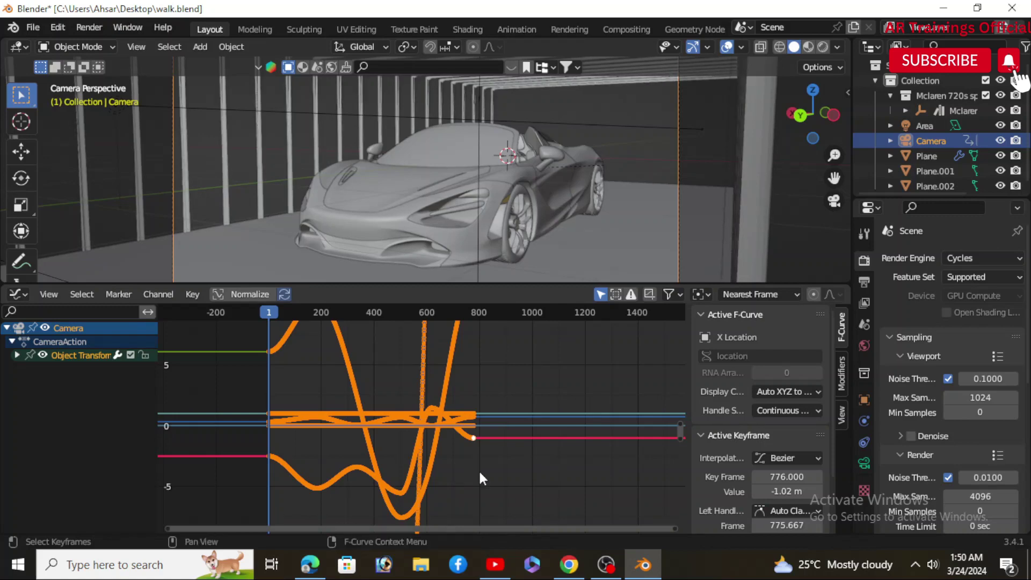
- Zoom in on the camera's sampled Bezier curves, then zoom out to show them all
{"action": "scroll", "coordinate": [468, 456], "scroll_direction": "up", "scroll_amount": 2}
{"action": "scroll", "coordinate": [449, 439], "scroll_direction": "up", "scroll_amount": 2}
{"action": "scroll", "coordinate": [437, 409], "scroll_direction": "up", "scroll_amount": 2}
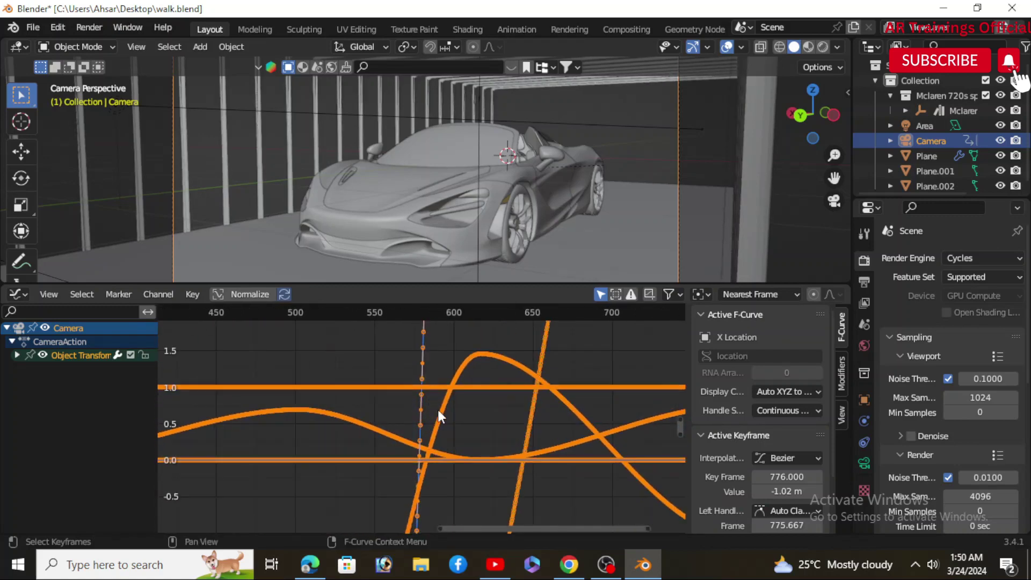
{"action": "scroll", "coordinate": [437, 410], "scroll_direction": "up", "scroll_amount": 2}
{"action": "scroll", "coordinate": [459, 407], "scroll_direction": "up", "scroll_amount": 1}
{"action": "scroll", "coordinate": [460, 410], "scroll_direction": "down", "scroll_amount": 3}
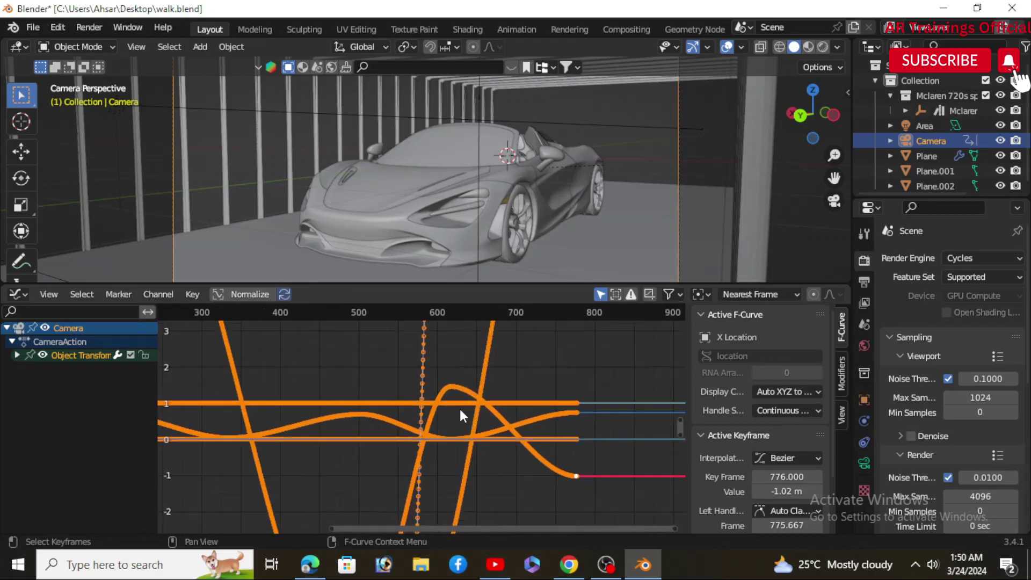
{"action": "mouse_move", "coordinate": [453, 443]}
{"action": "middle_mouse_down", "text": "ctrl"}
{"action": "mouse_move", "coordinate": [404, 416]}
{"action": "mouse_move", "coordinate": [409, 467]}
{"action": "mouse_move", "coordinate": [439, 484]}
{"action": "middle_mouse_up", "text": "ctrl"}
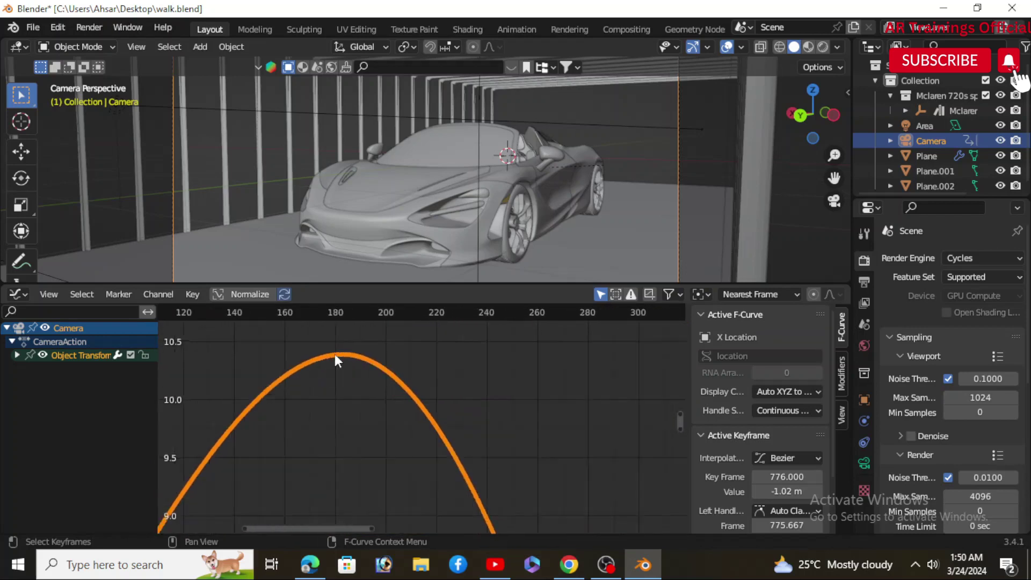
- Reframe the curves in the Graph Editor and bring up the Key menu's operations
{"action": "scroll", "coordinate": [391, 404], "scroll_direction": "up", "scroll_amount": 2}
{"action": "scroll", "coordinate": [379, 395], "scroll_direction": "up", "scroll_amount": 2}
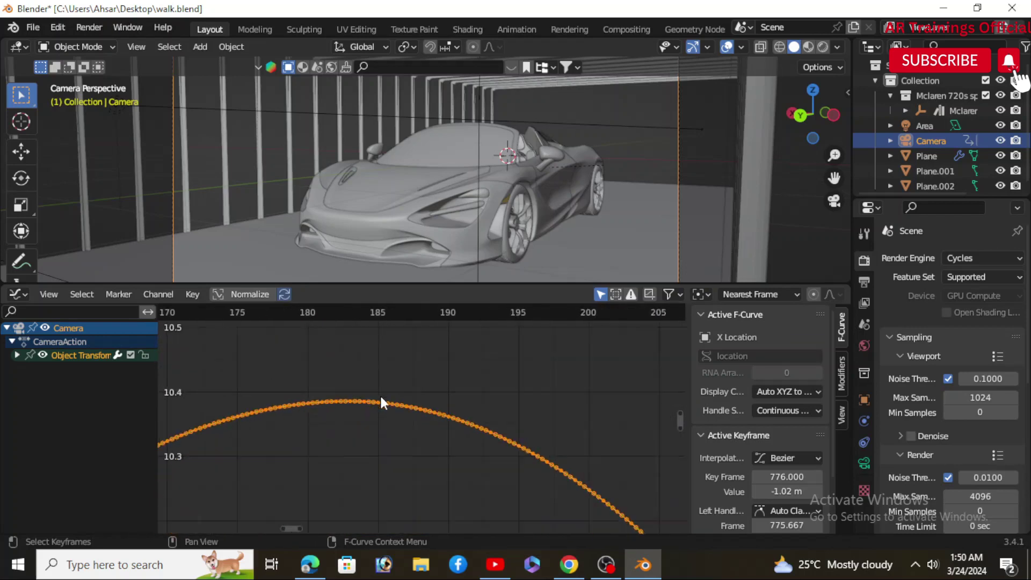
{"action": "scroll", "coordinate": [379, 394], "scroll_direction": "up", "scroll_amount": 2}
{"action": "scroll", "coordinate": [380, 401], "scroll_direction": "down", "scroll_amount": 3}
{"action": "scroll", "coordinate": [381, 400], "scroll_direction": "down", "scroll_amount": 3}
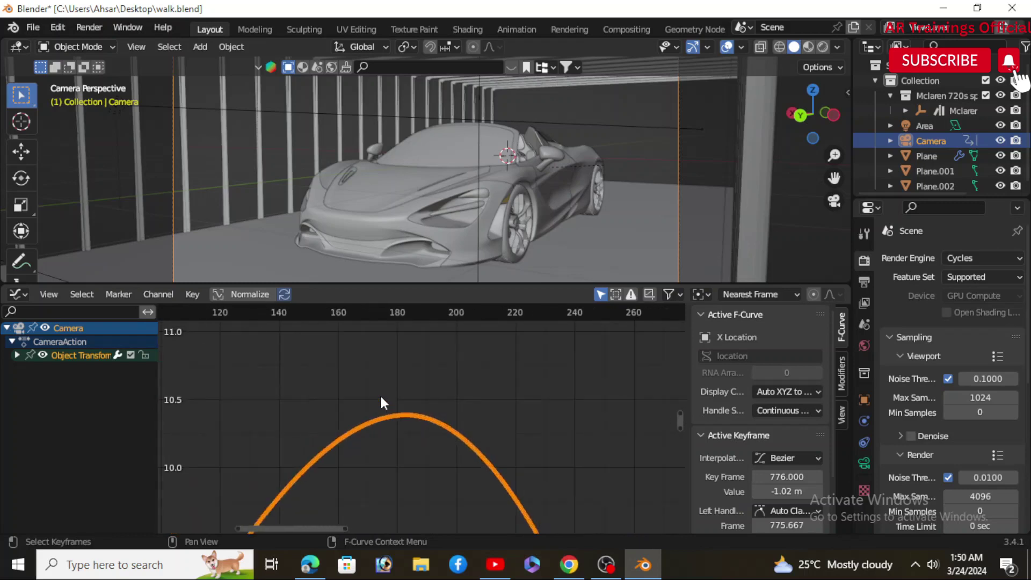
{"action": "scroll", "coordinate": [380, 400], "scroll_direction": "down", "scroll_amount": 4}
{"action": "scroll", "coordinate": [381, 400], "scroll_direction": "down", "scroll_amount": 4}
{"action": "scroll", "coordinate": [387, 400], "scroll_direction": "down", "scroll_amount": 4}
{"action": "scroll", "coordinate": [430, 405], "scroll_direction": "down", "scroll_amount": 2}
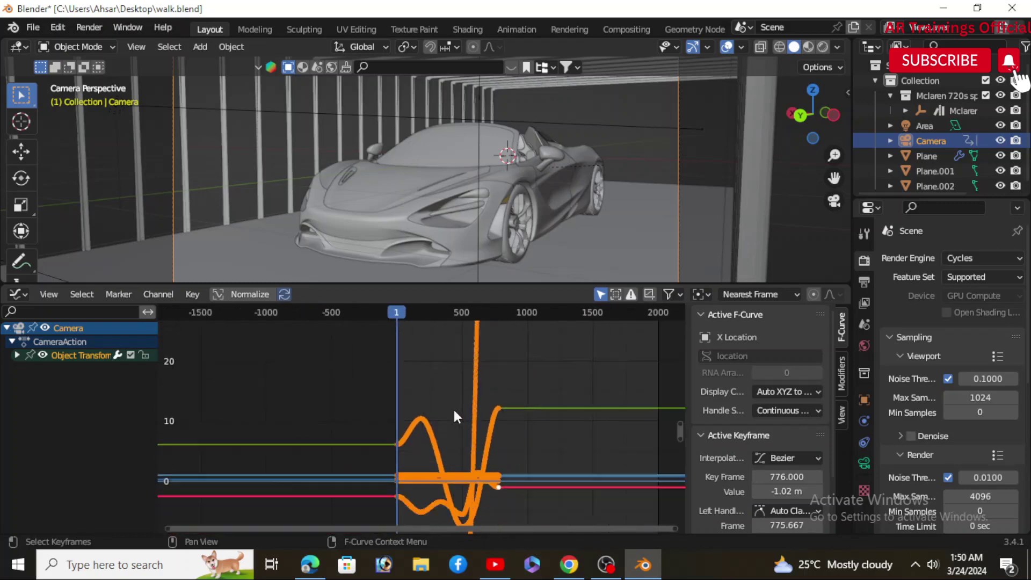
{"action": "scroll", "coordinate": [478, 421], "scroll_direction": "down", "scroll_amount": 1}
{"action": "scroll", "coordinate": [429, 403], "scroll_direction": "down", "scroll_amount": 1}
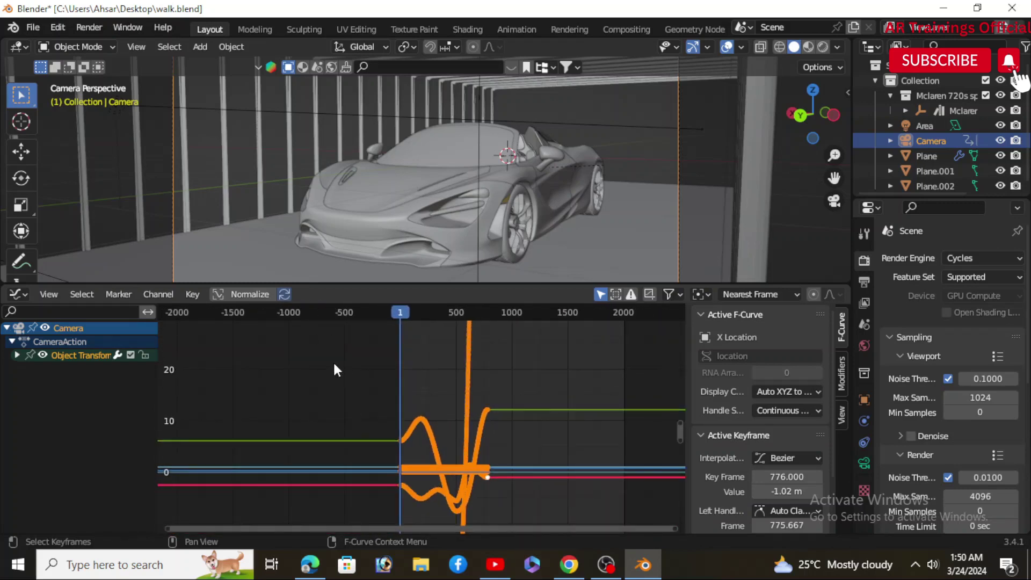
{"action": "left_click", "coordinate": [183, 294]}
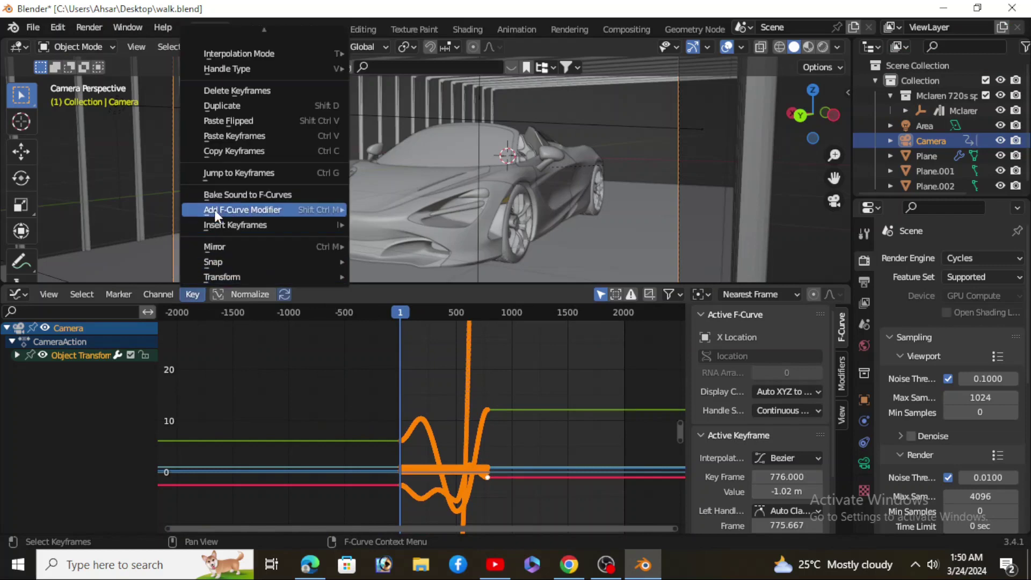
{"action": "mouse_move", "coordinate": [258, 53]}
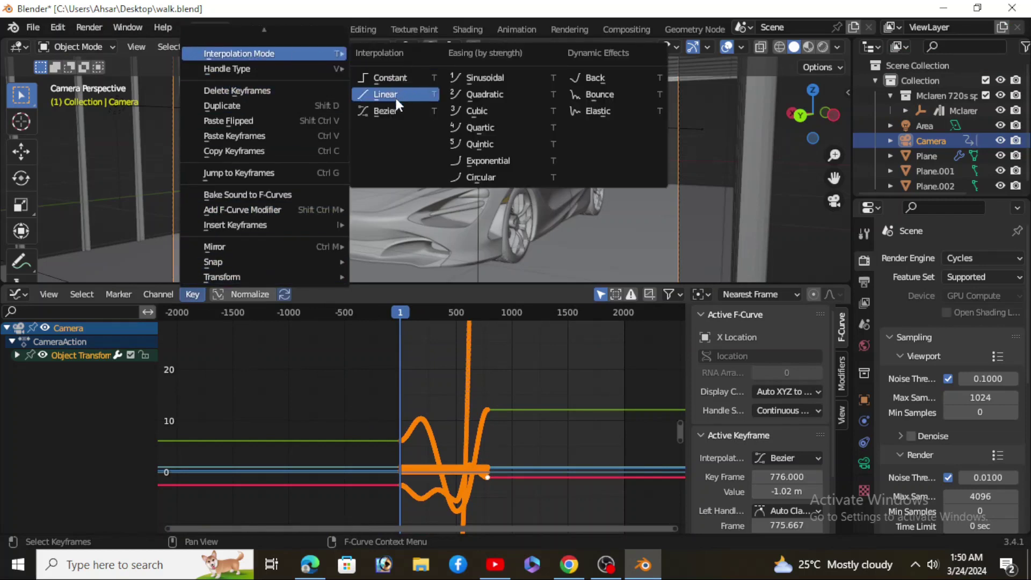
- Set the camera keyframes to Linear interpolation and make the 3D viewport taller again
{"action": "left_click", "coordinate": [405, 111]}
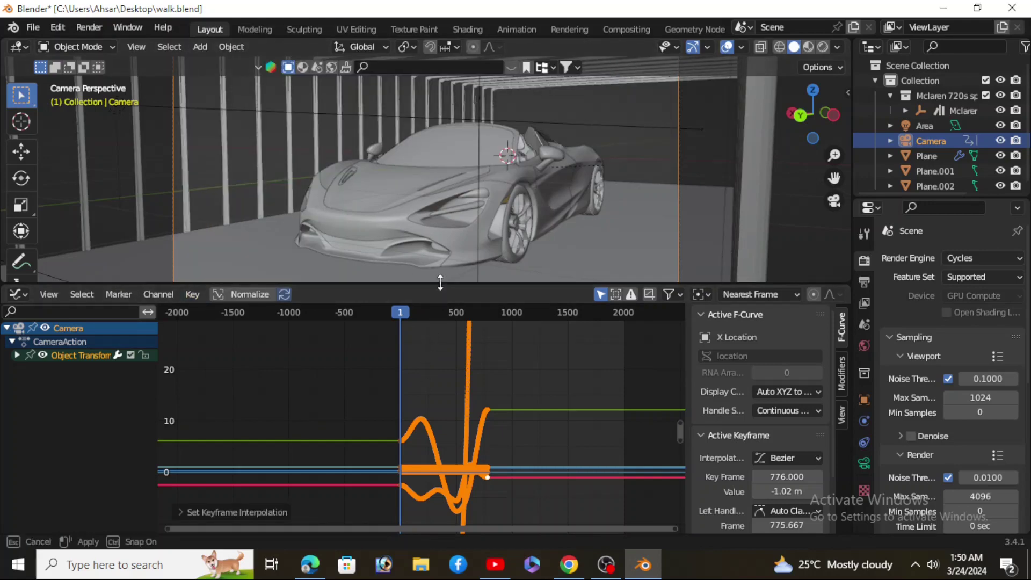
{"action": "mouse_move", "coordinate": [441, 283]}
{"action": "left_mouse_down"}
{"action": "mouse_move", "coordinate": [440, 357]}
{"action": "mouse_move", "coordinate": [440, 347]}
{"action": "left_mouse_up"}
{"action": "scroll", "coordinate": [446, 451], "scroll_direction": "up", "scroll_amount": 3}
{"action": "scroll", "coordinate": [460, 461], "scroll_direction": "up", "scroll_amount": 3}
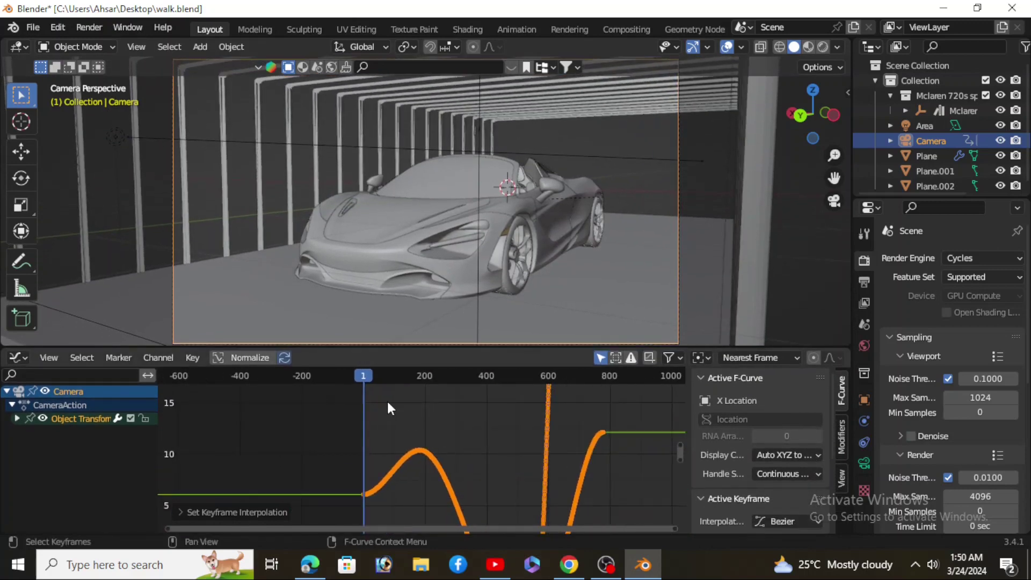
{"action": "scroll", "coordinate": [387, 404], "scroll_direction": "down", "scroll_amount": 2}
- Play the camera walk-through around the McLaren, stop it, then restart playback
{"action": "key", "text": "space"}
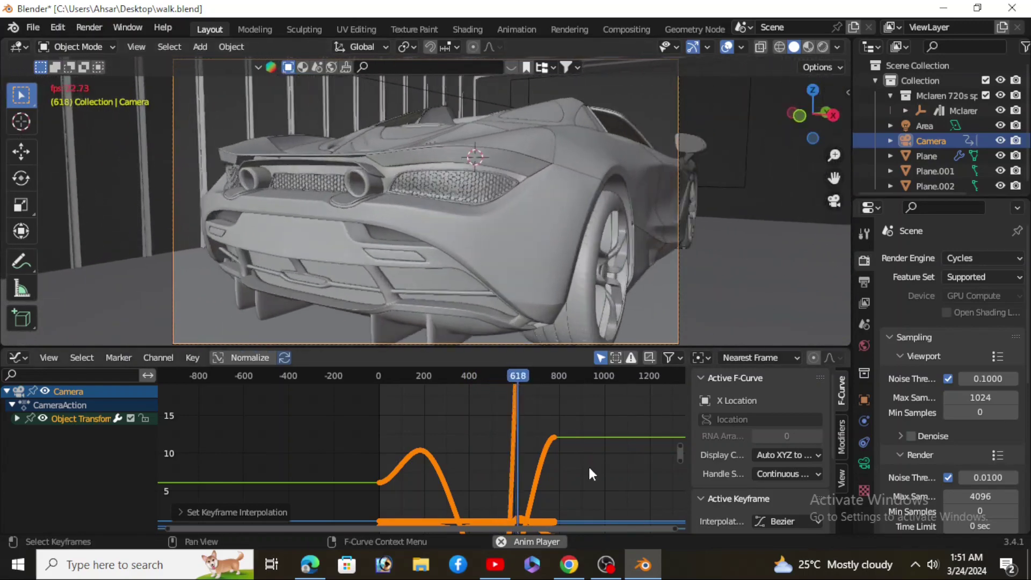
{"action": "middle_click_drag", "start_coordinate": [588, 465], "coordinate": [572, 411]}
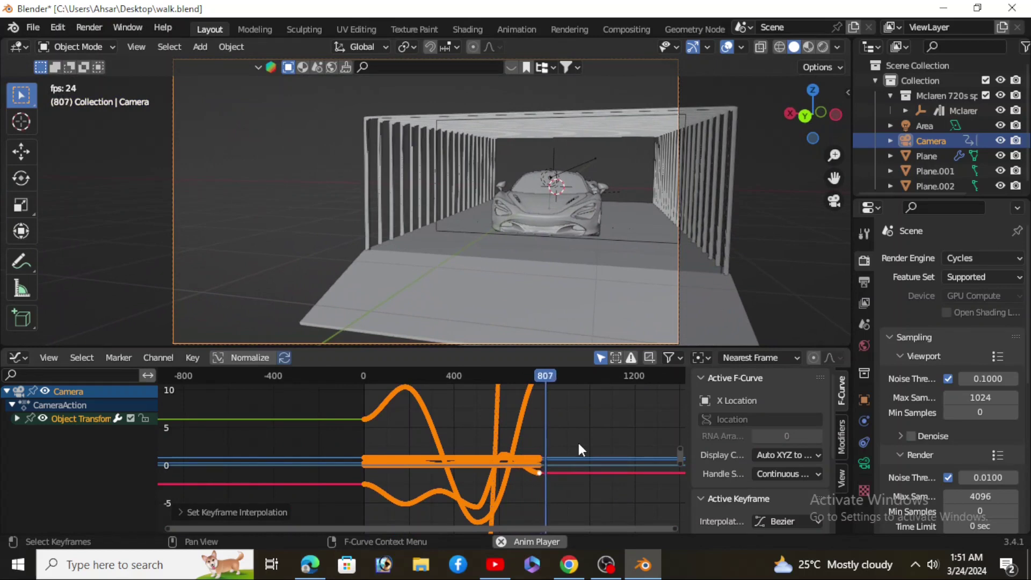
{"action": "key", "text": "space"}
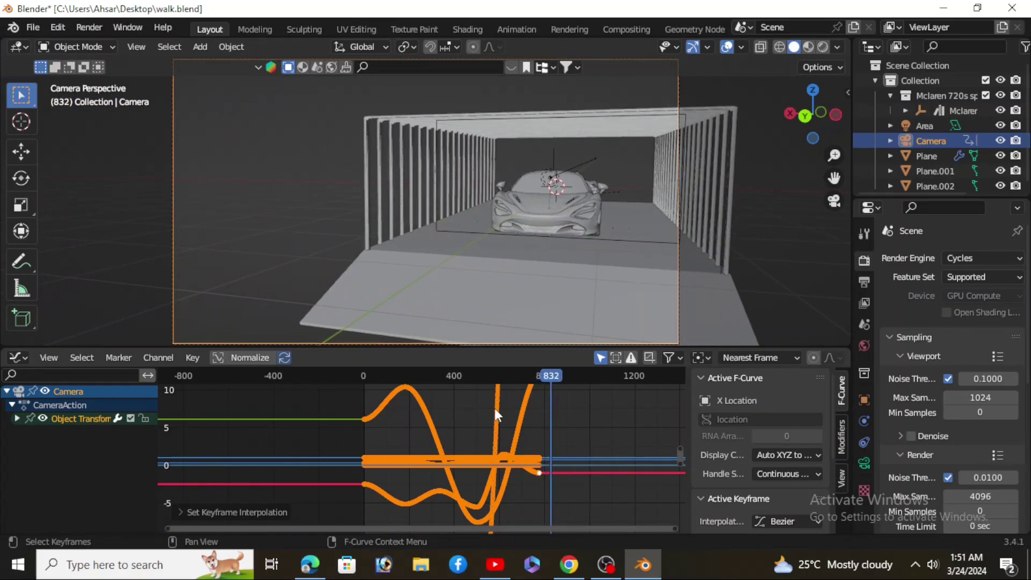
{"action": "left_click", "coordinate": [17, 356]}
{"action": "key", "text": "space"}
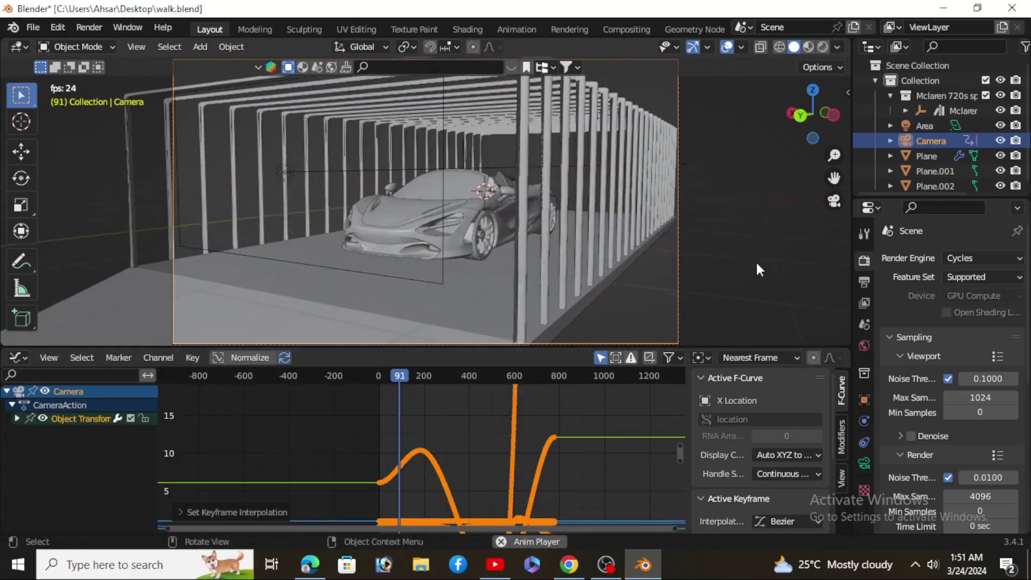